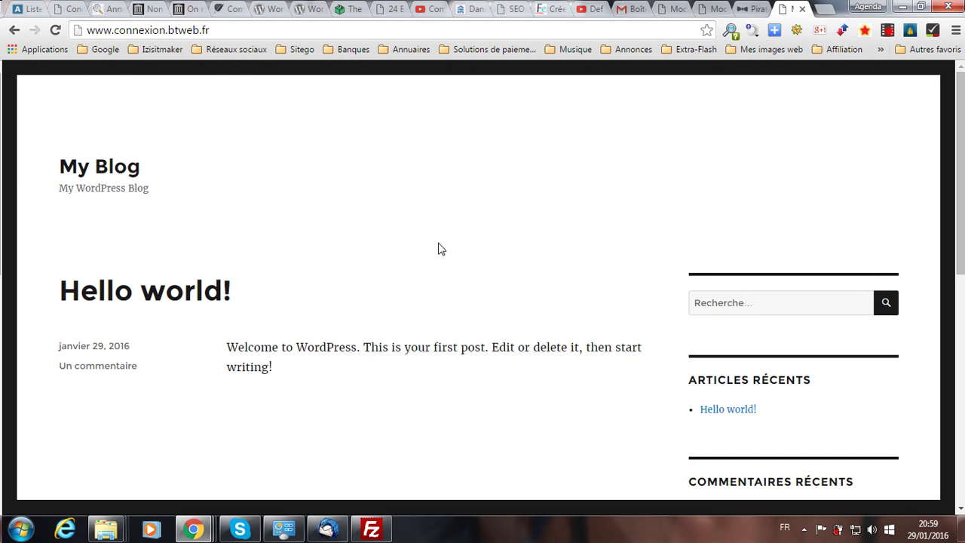
{"action": "left_click", "coordinate": [279, 30]}
{"action": "left_click", "coordinate": [286, 23]}
{"action": "type", "text": "/wp"}
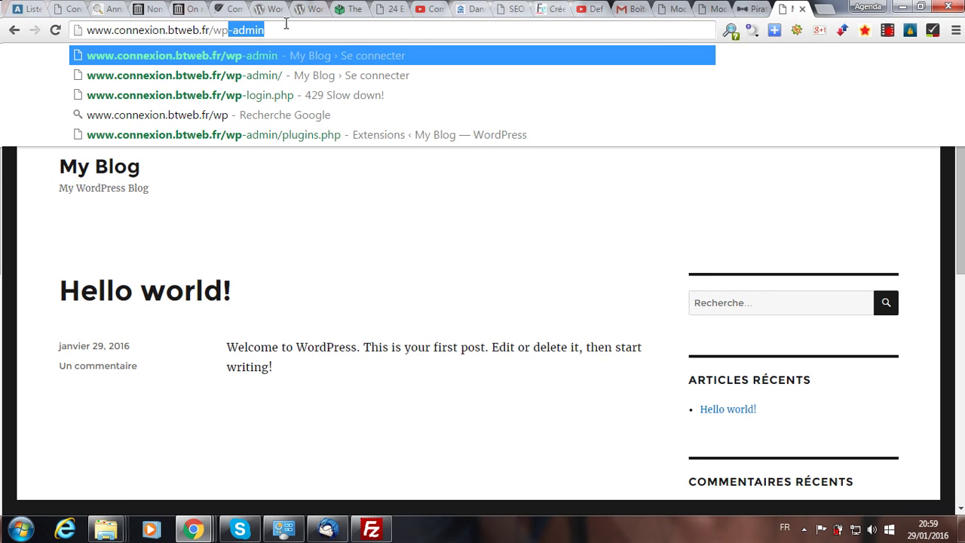
{"action": "key", "text": "Return"}
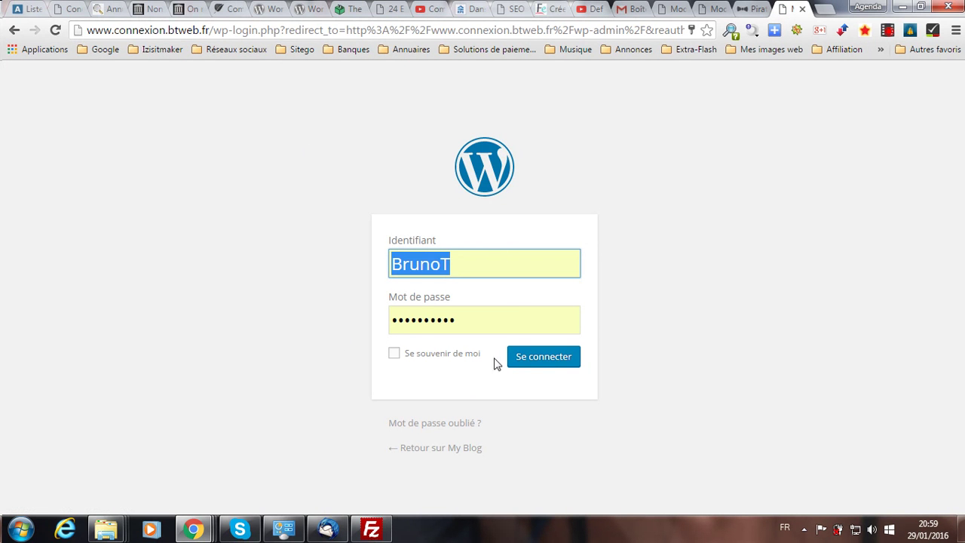
{"action": "left_click", "coordinate": [538, 357]}
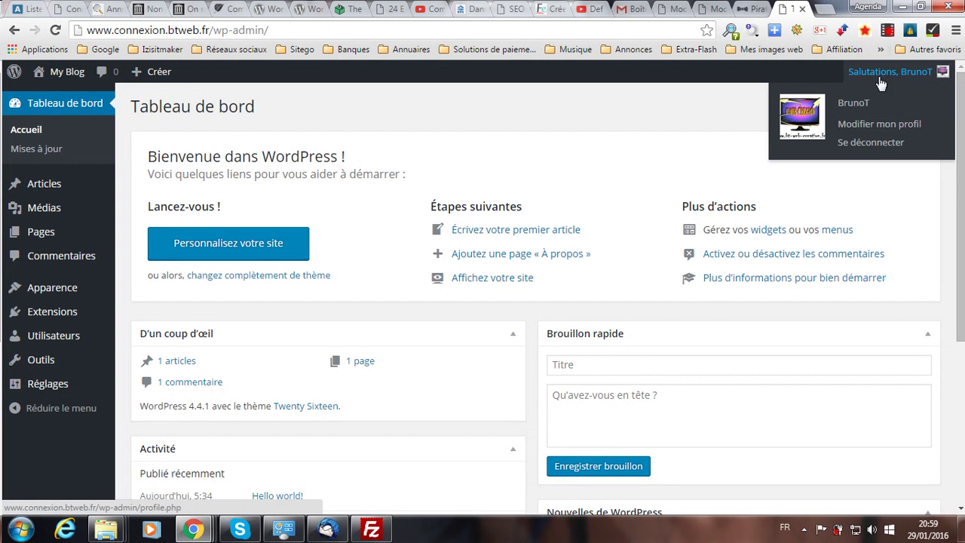
{"action": "mouse_move", "coordinate": [894, 71]}
{"action": "left_click", "coordinate": [860, 146]}
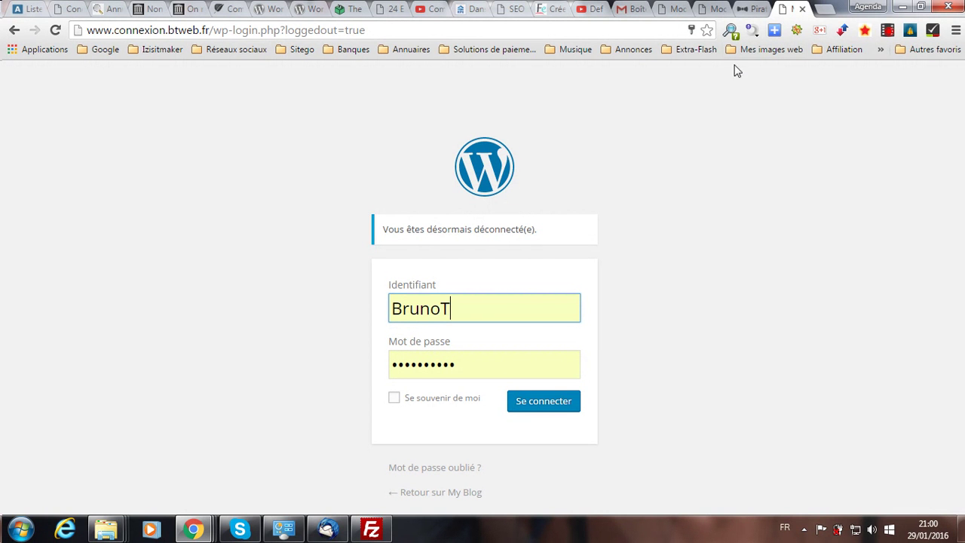
Switch to FileZilla and open the remote .htaccess file for editing, discarding the local copy in favour of a fresh download.
{"action": "left_click", "coordinate": [372, 537]}
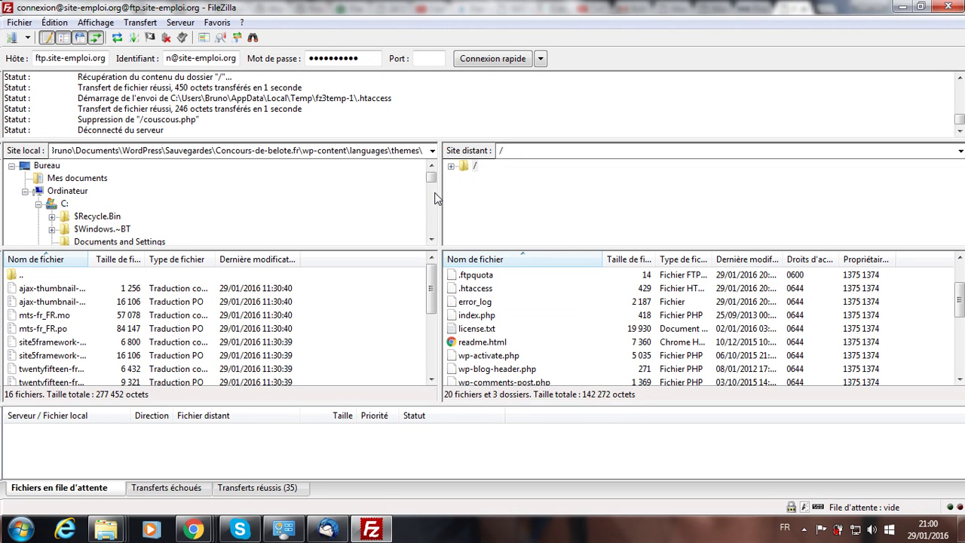
{"action": "left_click_drag", "start_coordinate": [958, 300], "coordinate": [897, 284]}
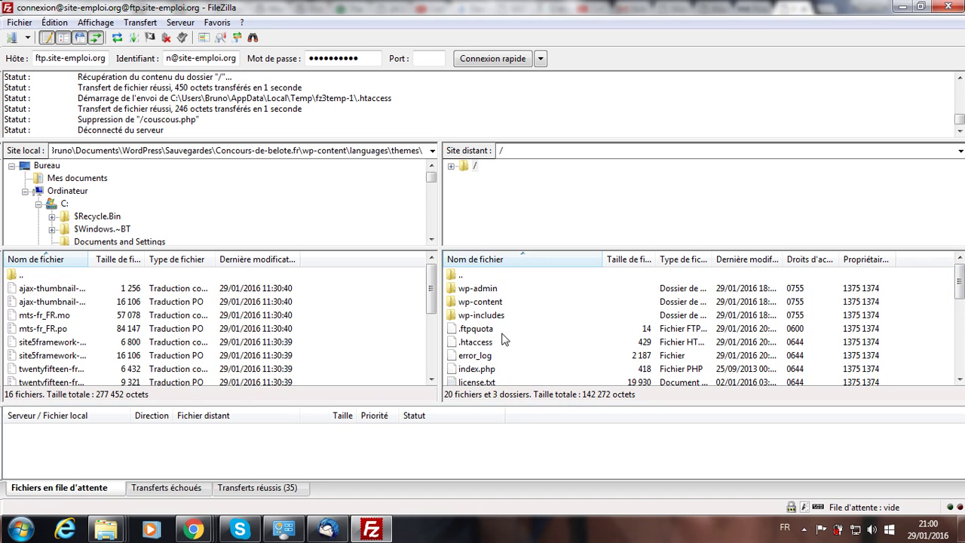
{"action": "left_click", "coordinate": [474, 344]}
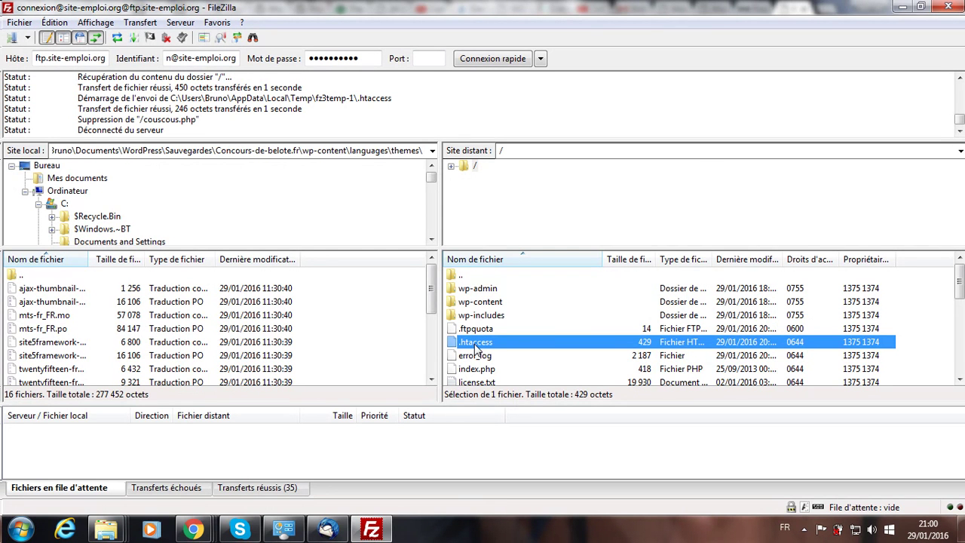
{"action": "right_click", "coordinate": [476, 348]}
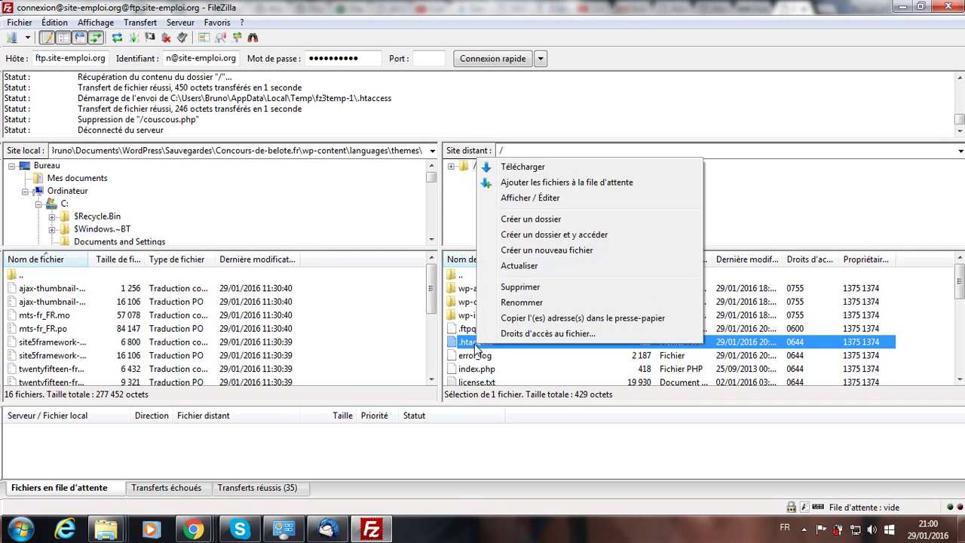
{"action": "left_click", "coordinate": [518, 198]}
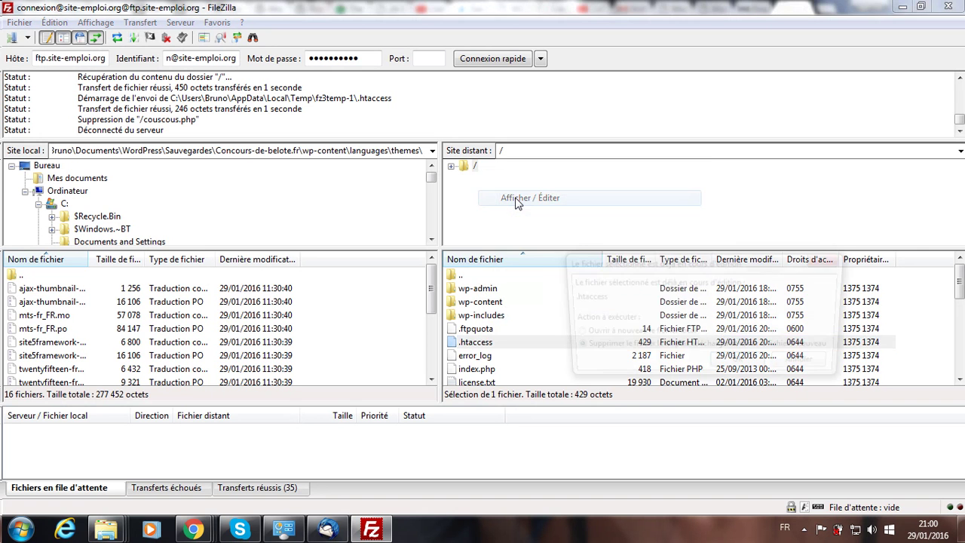
{"action": "left_click", "coordinate": [740, 366]}
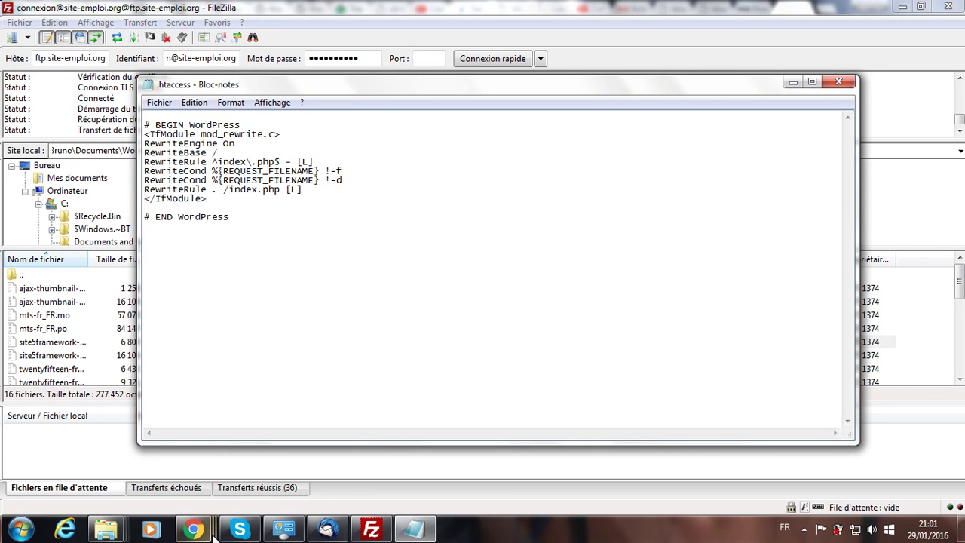
Switch to Chrome and copy the highlighted mod_rewrite cookie block from the notuxedo.com article on hiding wp-login.
{"action": "mouse_move", "coordinate": [190, 530]}
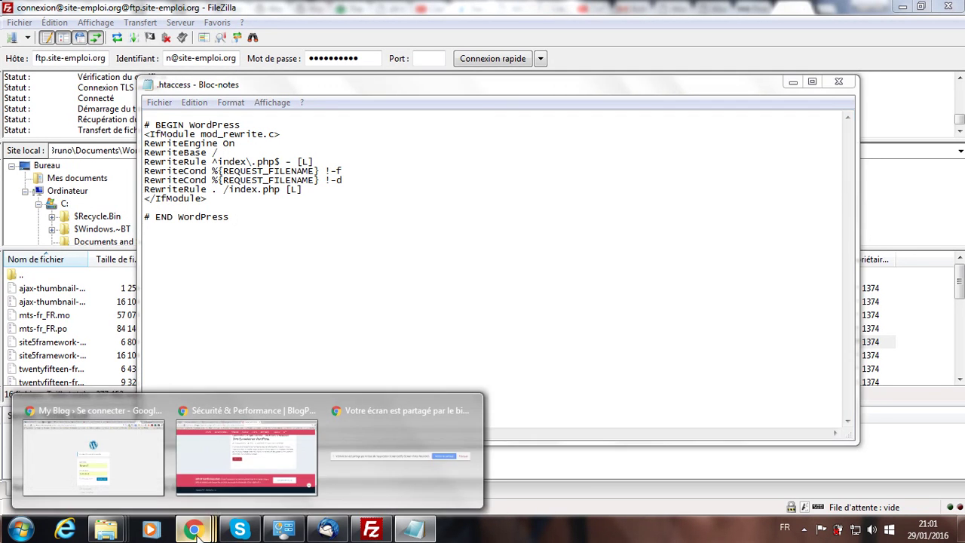
{"action": "left_click", "coordinate": [216, 453]}
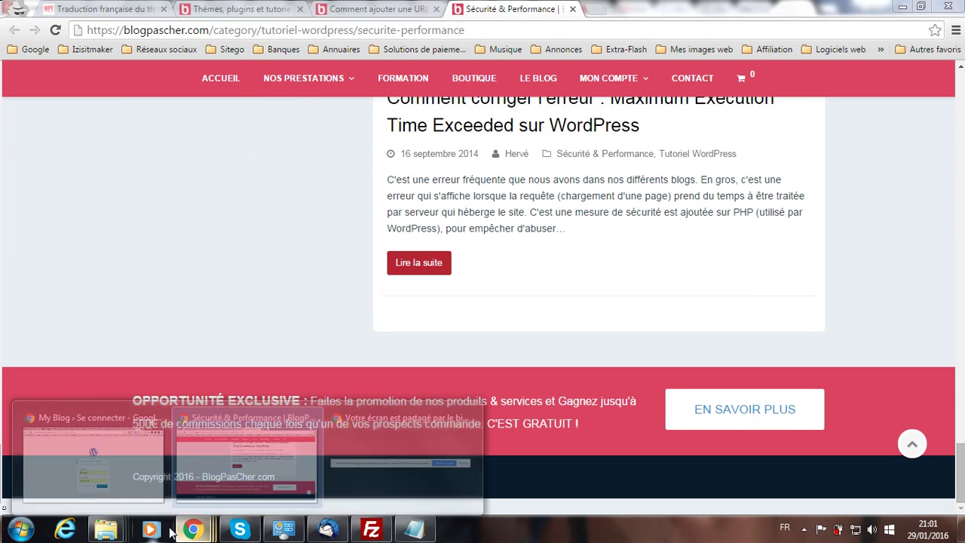
{"action": "left_click", "coordinate": [113, 482]}
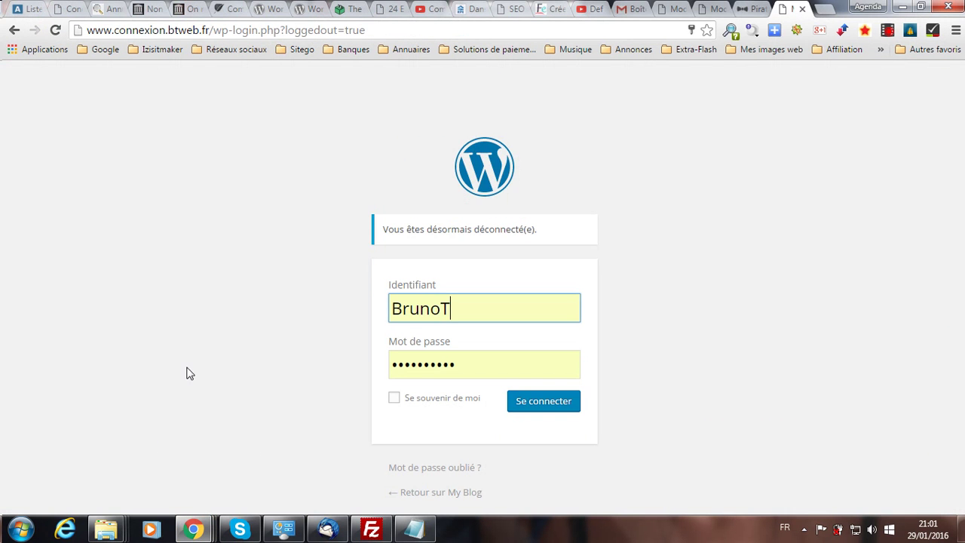
{"action": "left_click", "coordinate": [756, 8]}
{"action": "mouse_move", "coordinate": [591, 75]}
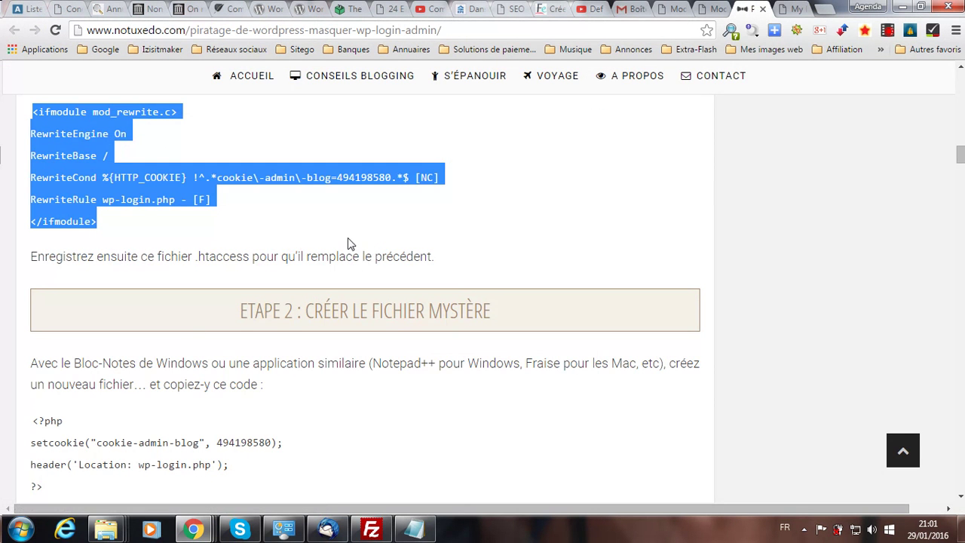
{"action": "right_click", "coordinate": [51, 157]}
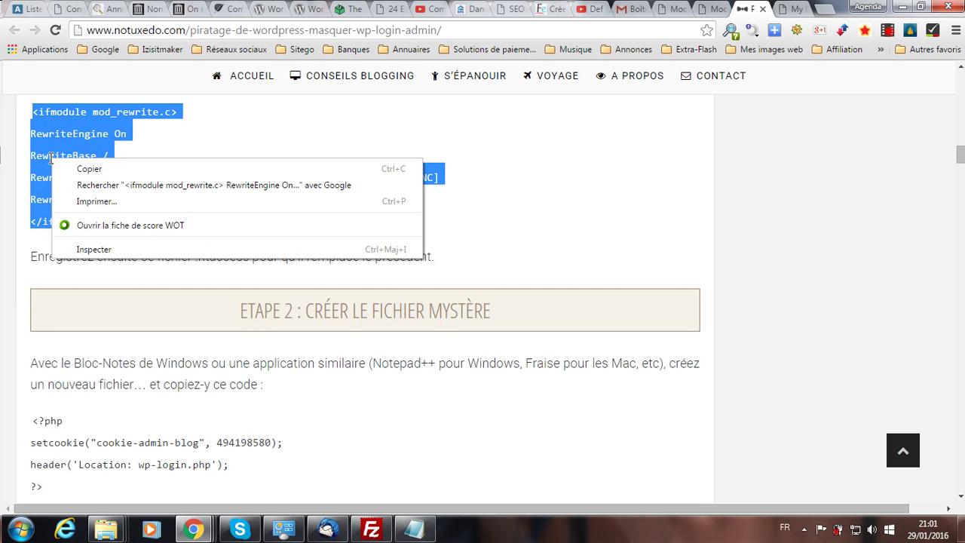
{"action": "left_click", "coordinate": [92, 170]}
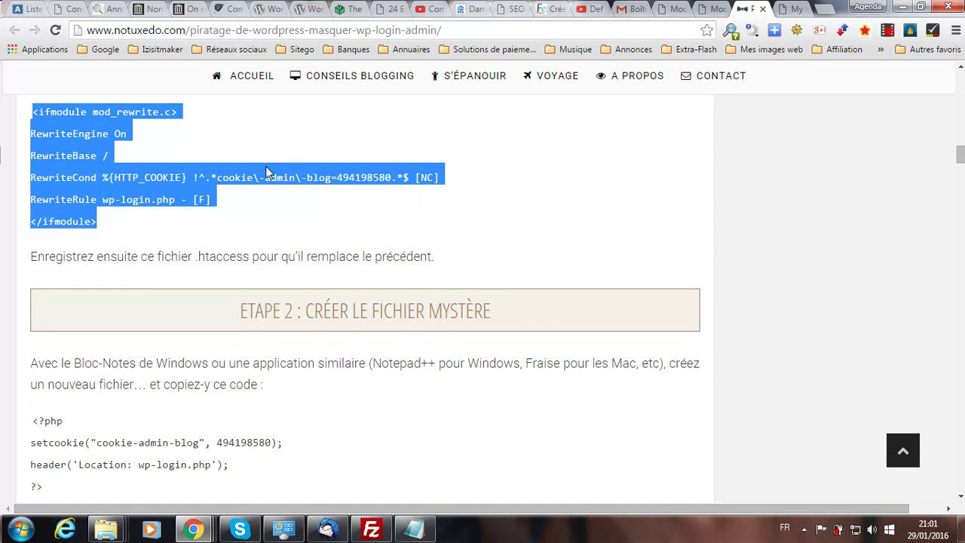
Switch to the .htaccess file in Notepad and paste the copied block below the "# END WordPress" line.
{"action": "scroll", "coordinate": [271, 160], "scroll_direction": "up", "scroll_amount": 1}
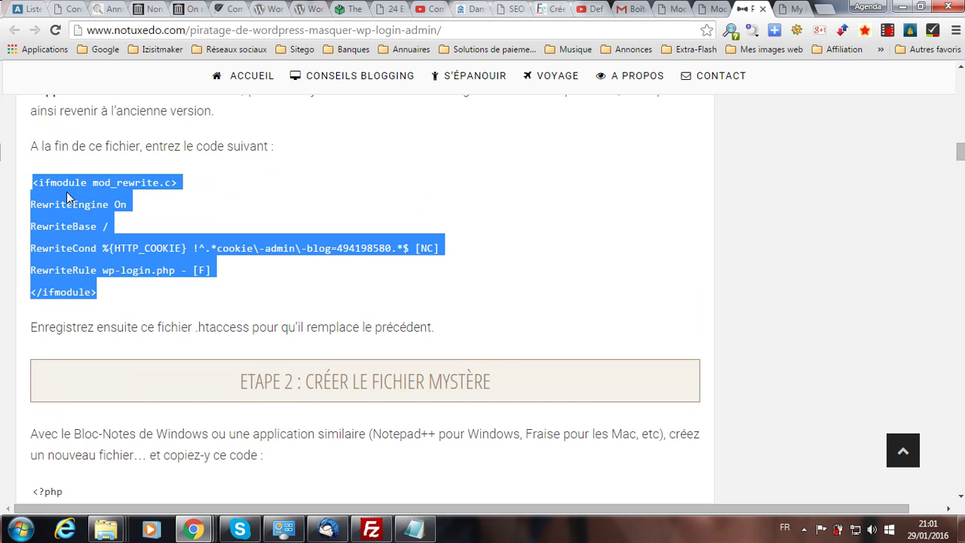
{"action": "scroll", "coordinate": [73, 199], "scroll_direction": "up", "scroll_amount": 1}
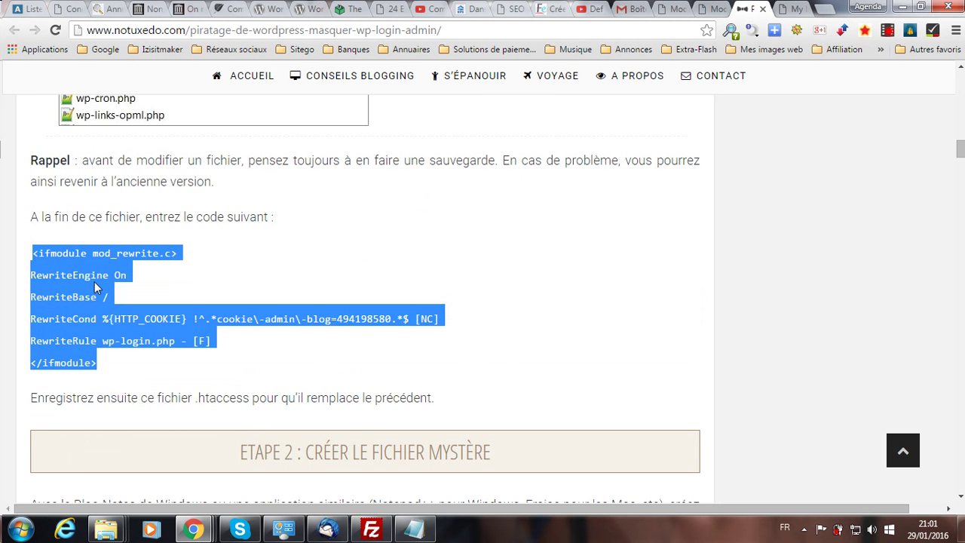
{"action": "scroll", "coordinate": [96, 287], "scroll_direction": "down", "scroll_amount": 2}
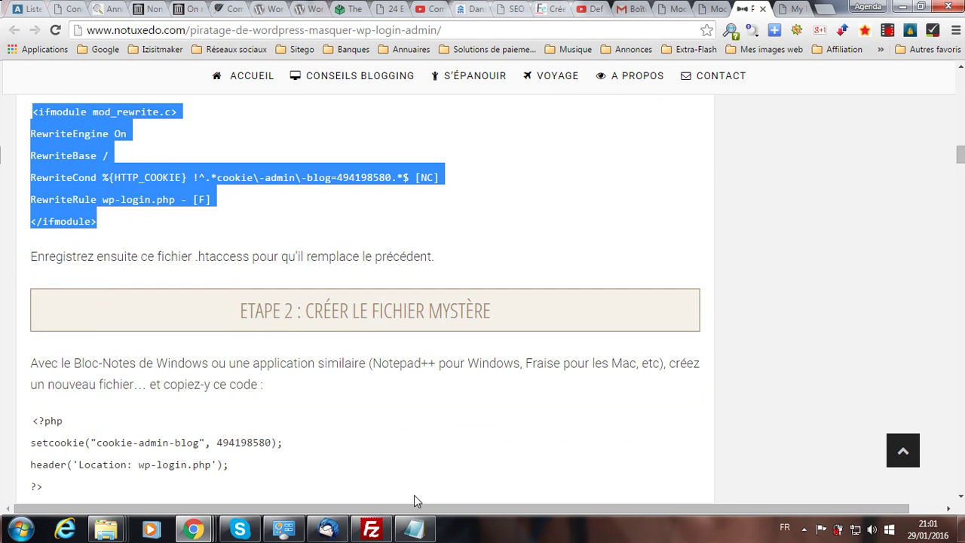
{"action": "left_click", "coordinate": [414, 529]}
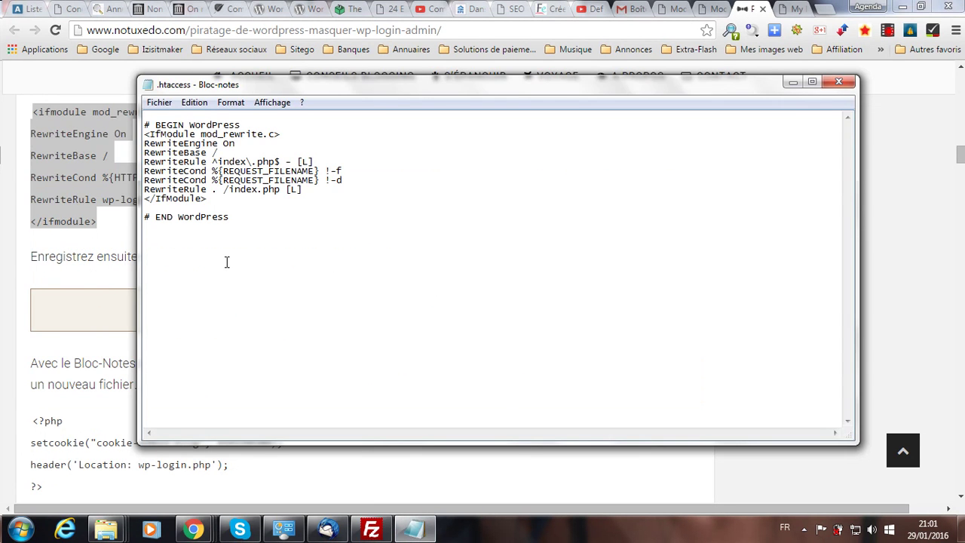
{"action": "right_click", "coordinate": [181, 257]}
{"action": "left_click", "coordinate": [225, 318]}
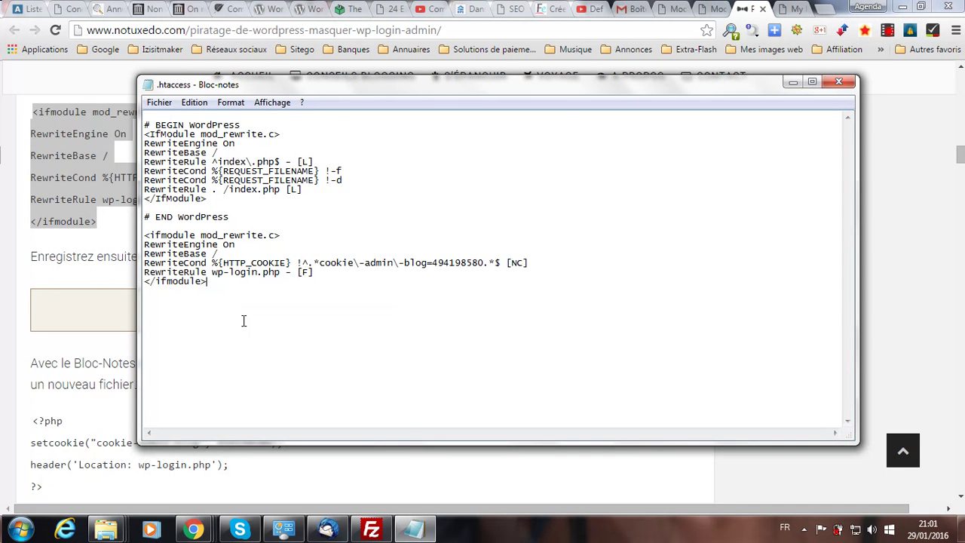
Insert the comment line "# Securite" directly above the pasted ifmodule block, keeping a blank line after the WordPress section.
{"action": "left_click", "coordinate": [238, 218]}
{"action": "key", "text": "Return"}
{"action": "key", "text": "Down"}
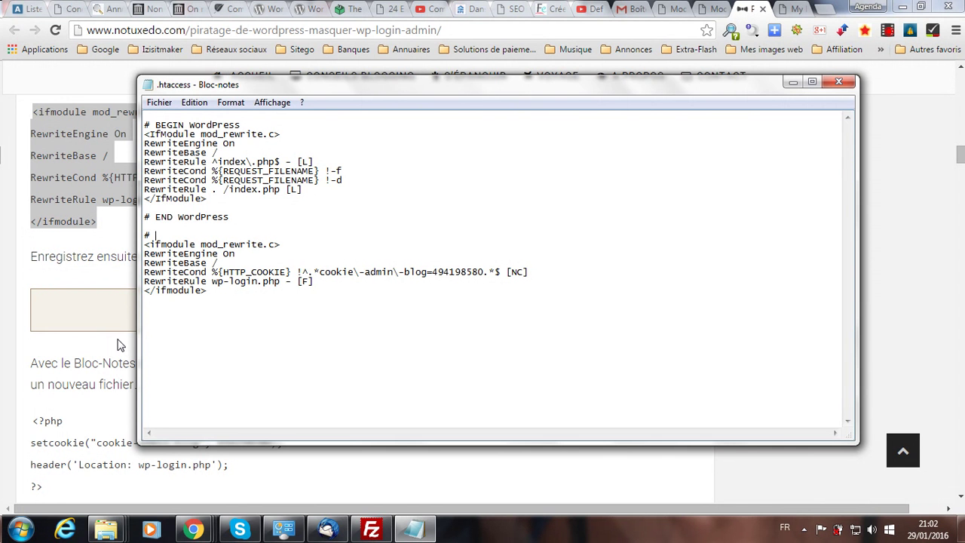
{"action": "type", "text": "ec"}
{"action": "type", "text": "urit"}
Add the comment "# END Securité" below the pasted block and change its opening comment to "# BEGIN Securite".
{"action": "type", "text": "#"}
{"action": "type", "text": " END "}
{"action": "type", "text": "S"}
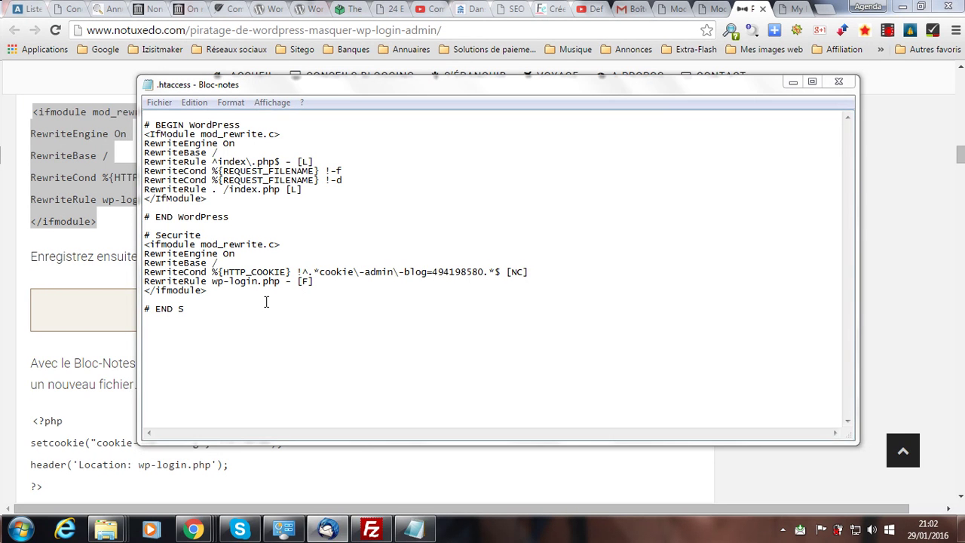
{"action": "left_click", "coordinate": [214, 306]}
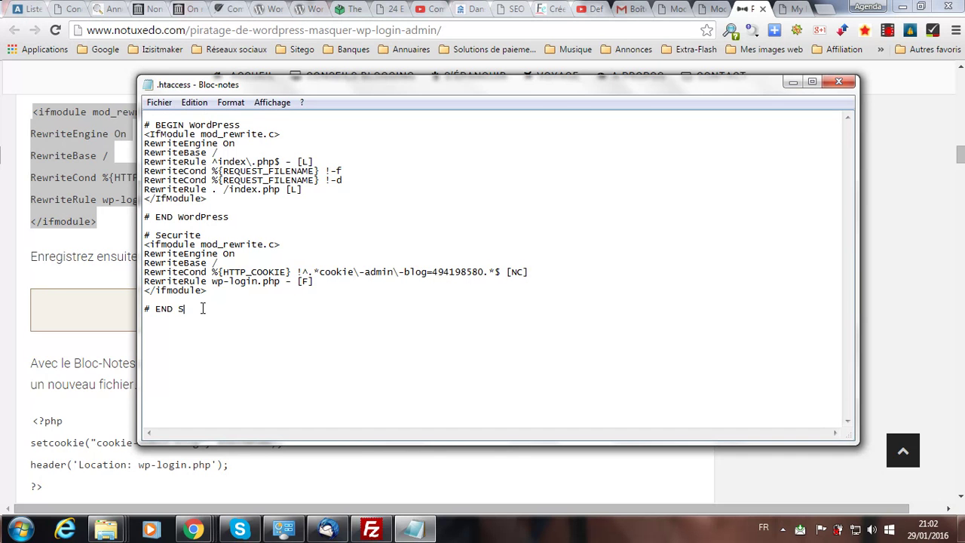
{"action": "type", "text": "ecurité"}
{"action": "left_click", "coordinate": [156, 235]}
{"action": "type", "text": "BEGIN"}
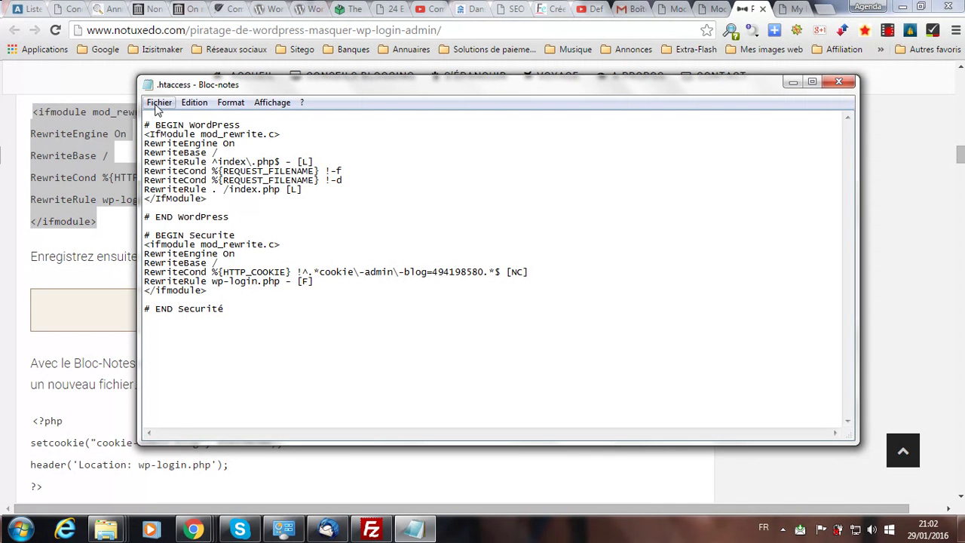
Save and close .htaccess, and upload the modified file back to the server from FileZilla.
{"action": "left_click", "coordinate": [159, 103]}
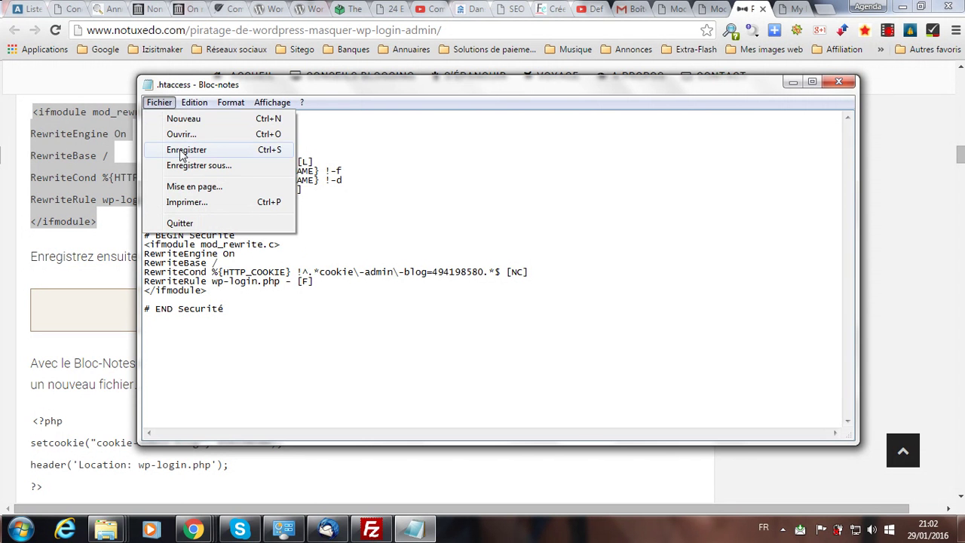
{"action": "left_click", "coordinate": [839, 82]}
{"action": "left_click", "coordinate": [369, 531]}
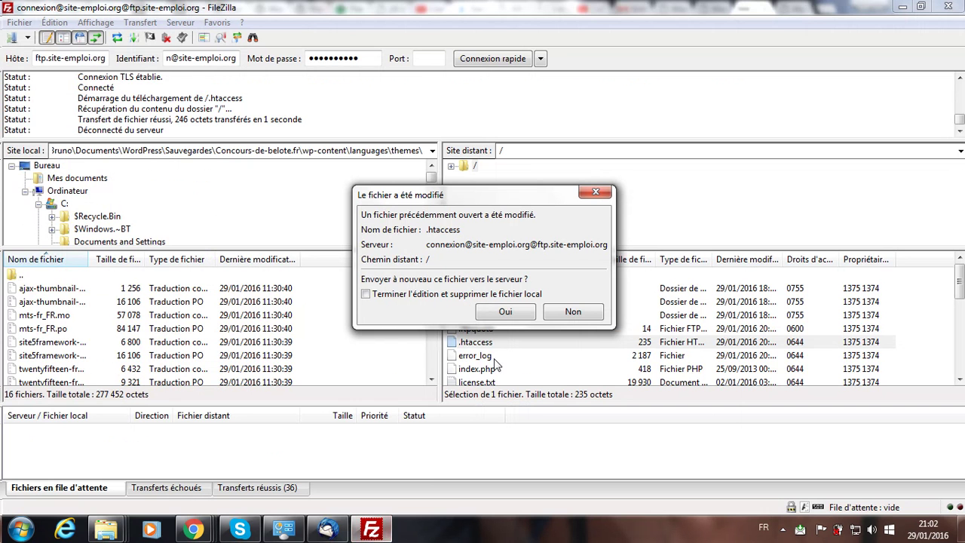
{"action": "left_click", "coordinate": [504, 314]}
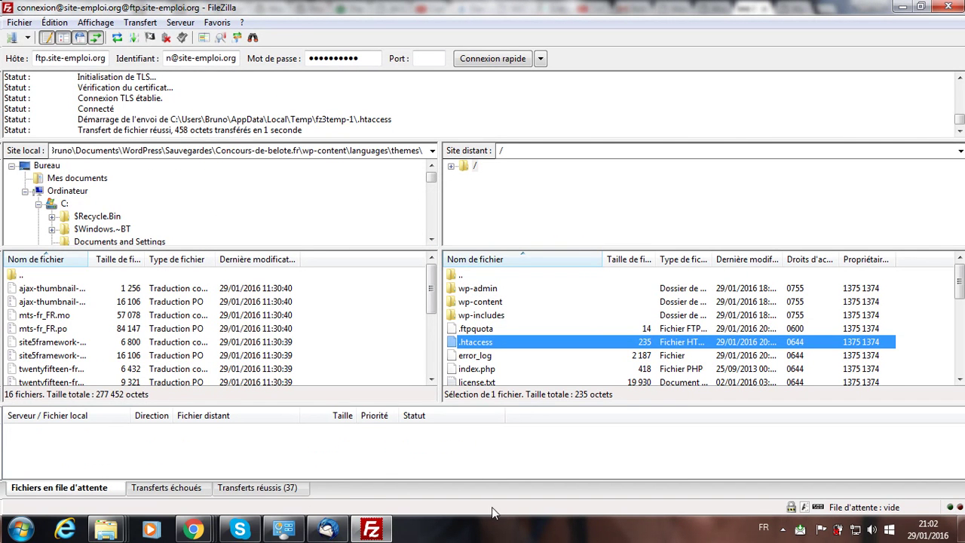
Create a new empty file named vendredi.php in the root folder of the remote site.
{"action": "right_click", "coordinate": [571, 359]}
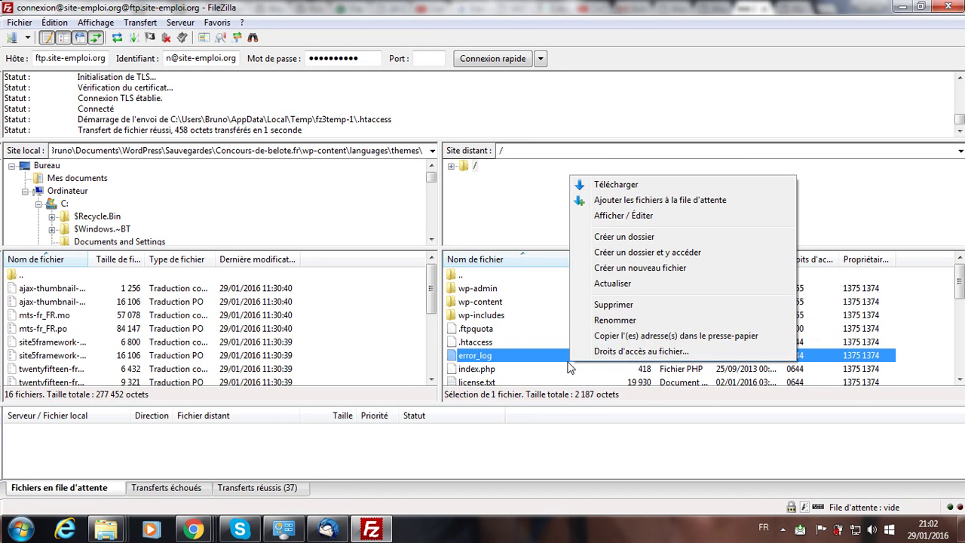
{"action": "left_click", "coordinate": [629, 268]}
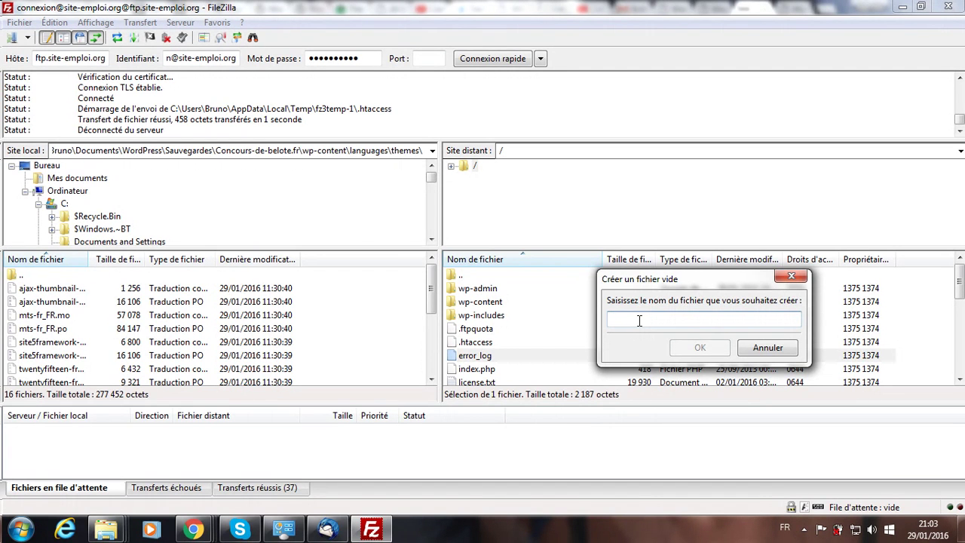
{"action": "type", "text": "exemple"}
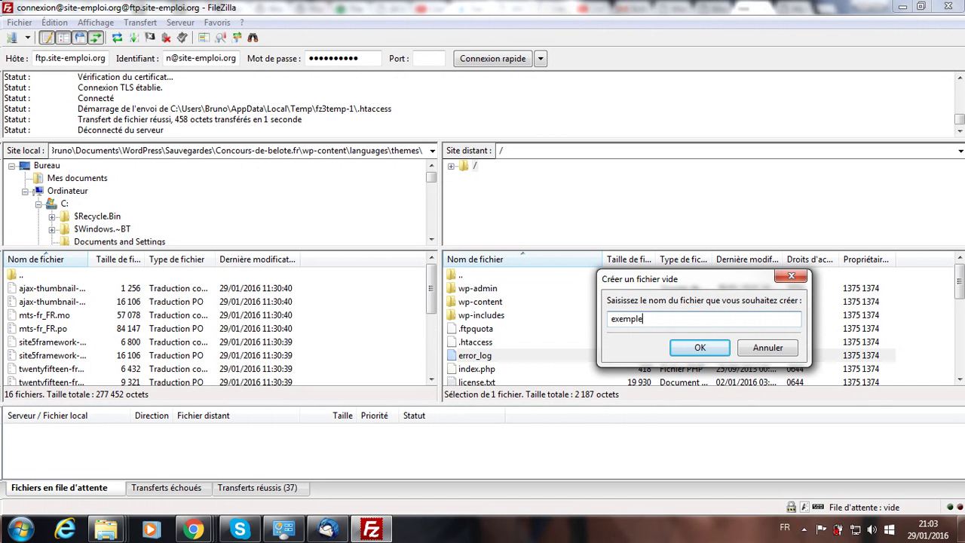
{"action": "type", "text": ".h"}
{"action": "key", "text": "BackSpace"}
{"action": "type", "text": "php"}
{"action": "left_click_drag", "start_coordinate": [642, 319], "coordinate": [611, 323]}
{"action": "type", "text": "vendredi"}
{"action": "left_click", "coordinate": [700, 347]}
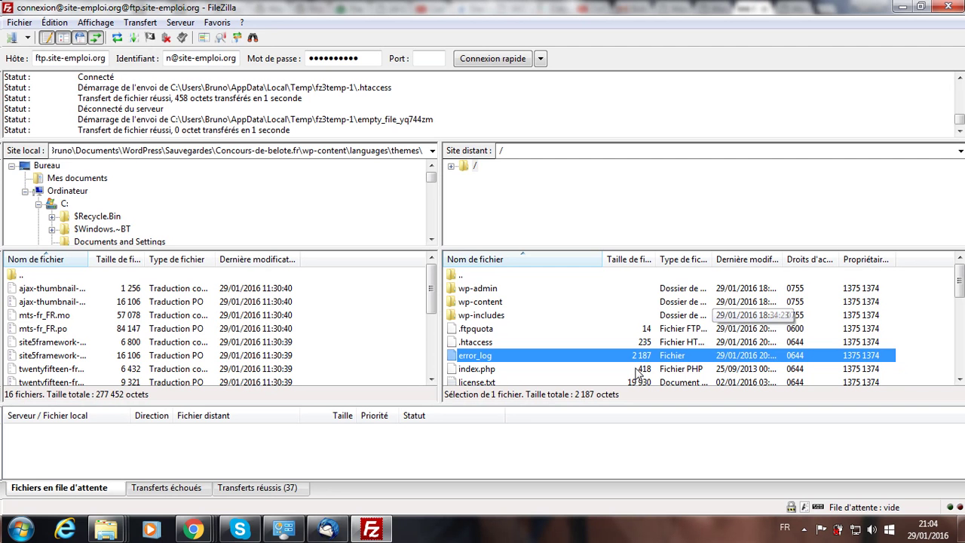
Open the new vendredi.php from the remote root folder for editing.
{"action": "scroll", "coordinate": [951, 284], "scroll_direction": "down", "scroll_amount": 2}
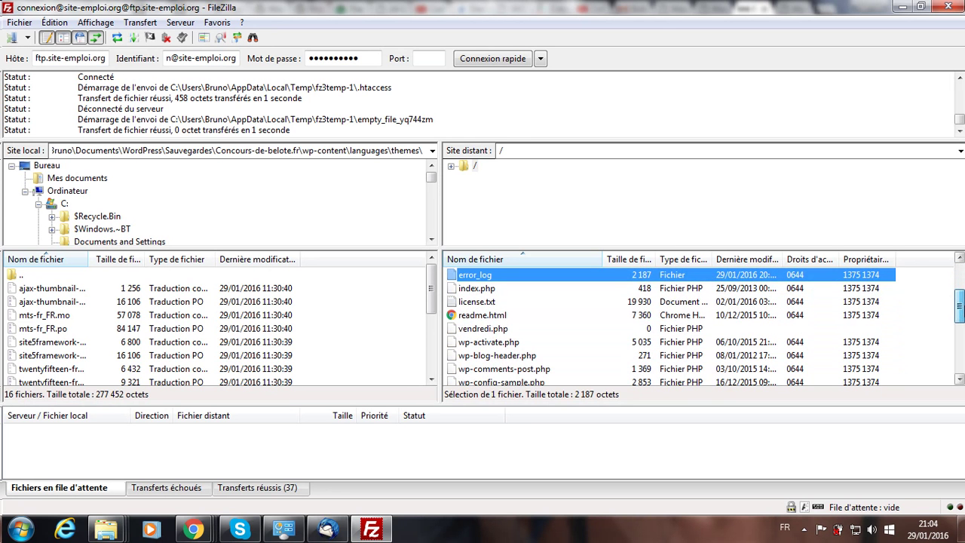
{"action": "left_click", "coordinate": [486, 330]}
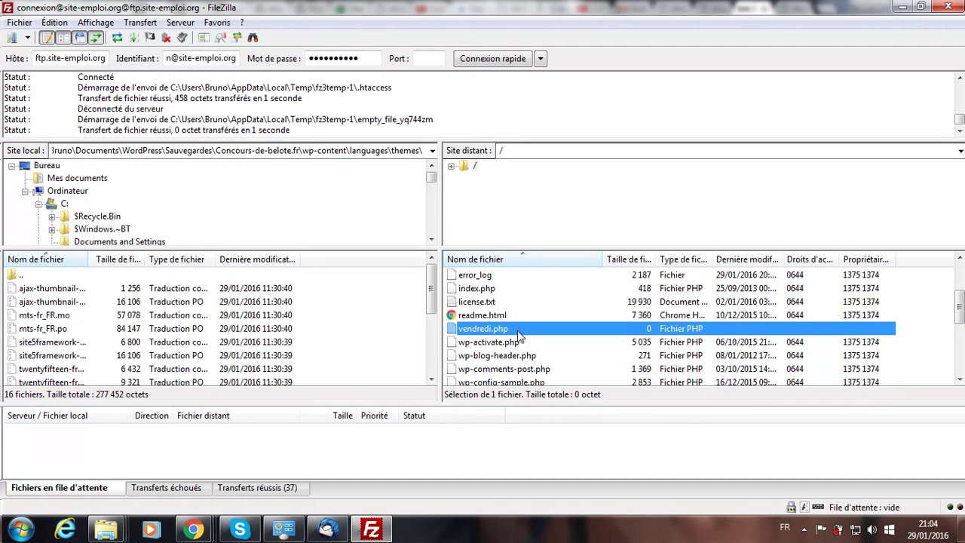
{"action": "right_click", "coordinate": [501, 331]}
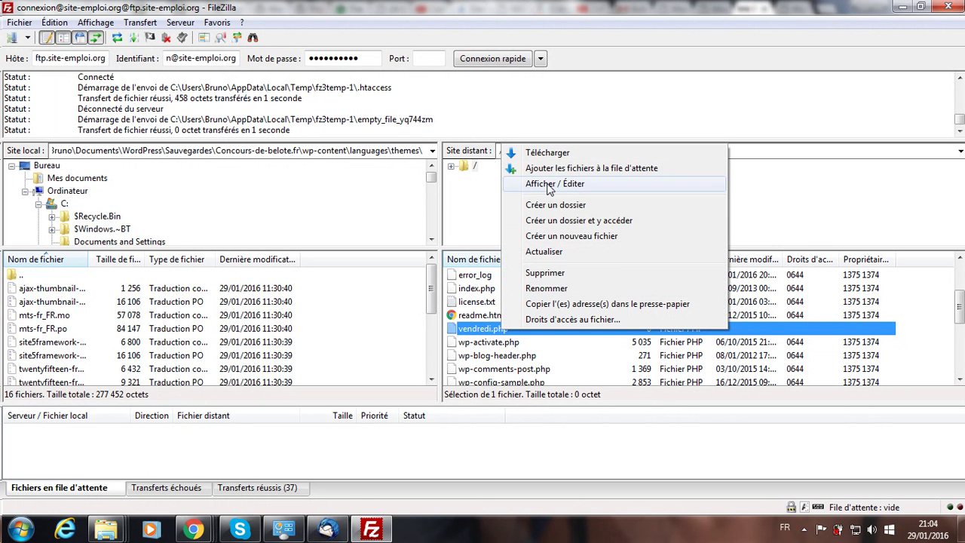
{"action": "left_click", "coordinate": [554, 183]}
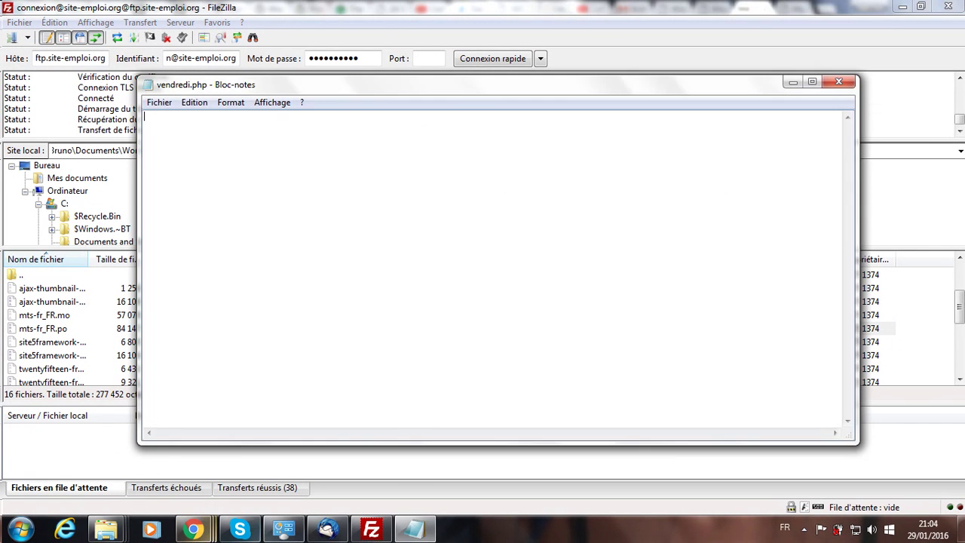
Copy the PHP snippet with the setcookie and header lines from the article's "Etape 2" section in Chrome and paste it into vendredi.php.
{"action": "left_click", "coordinate": [413, 529]}
{"action": "left_click", "coordinate": [193, 529]}
{"action": "left_click_drag", "start_coordinate": [32, 110], "coordinate": [272, 250]}
{"action": "scroll", "coordinate": [208, 357], "scroll_direction": "down", "scroll_amount": 1}
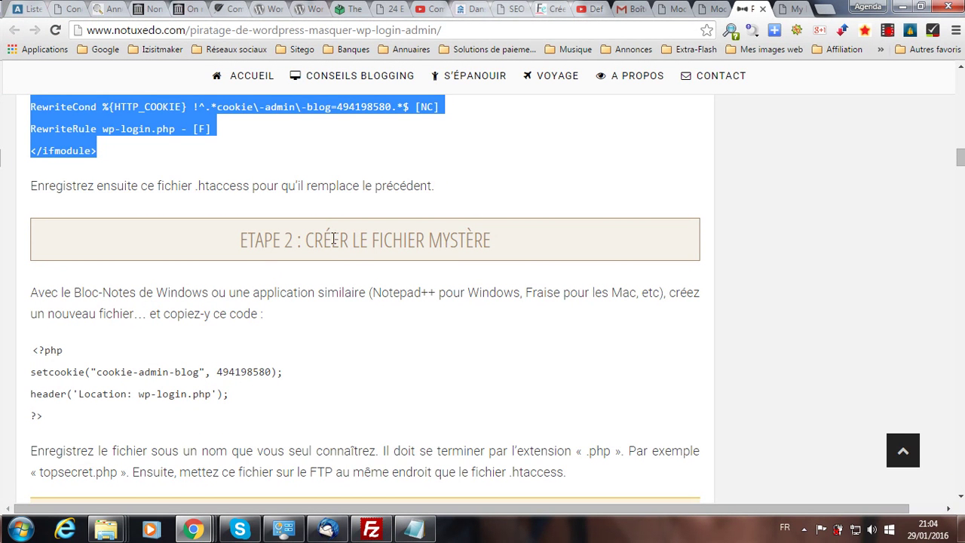
{"action": "left_click_drag", "start_coordinate": [43, 416], "coordinate": [32, 348]}
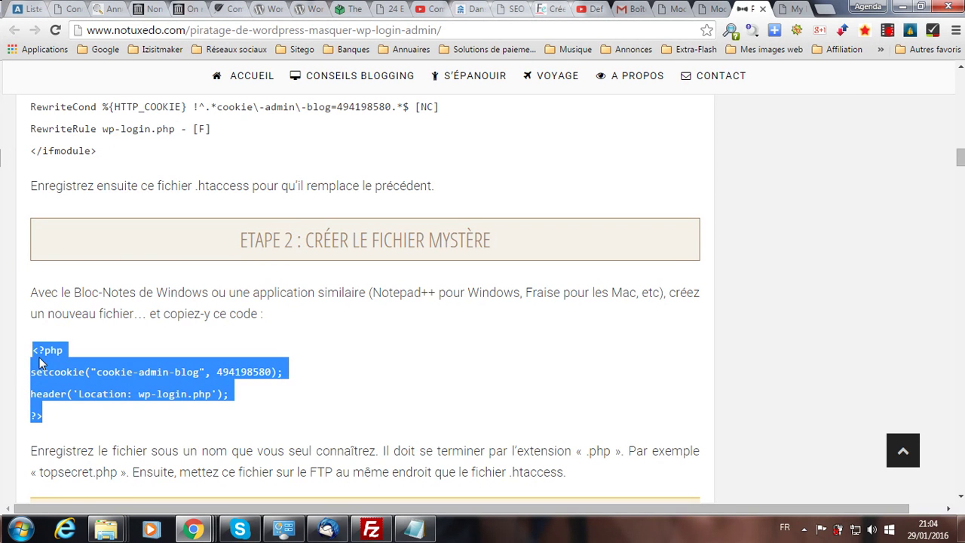
{"action": "right_click", "coordinate": [41, 359]}
{"action": "left_click", "coordinate": [72, 369]}
{"action": "left_click", "coordinate": [413, 529]}
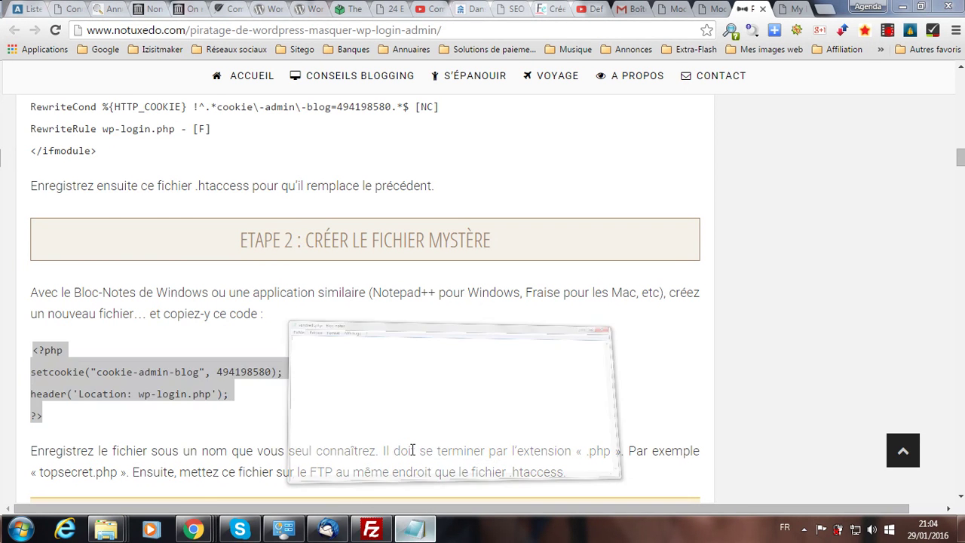
{"action": "right_click", "coordinate": [309, 279]}
{"action": "left_click", "coordinate": [357, 336]}
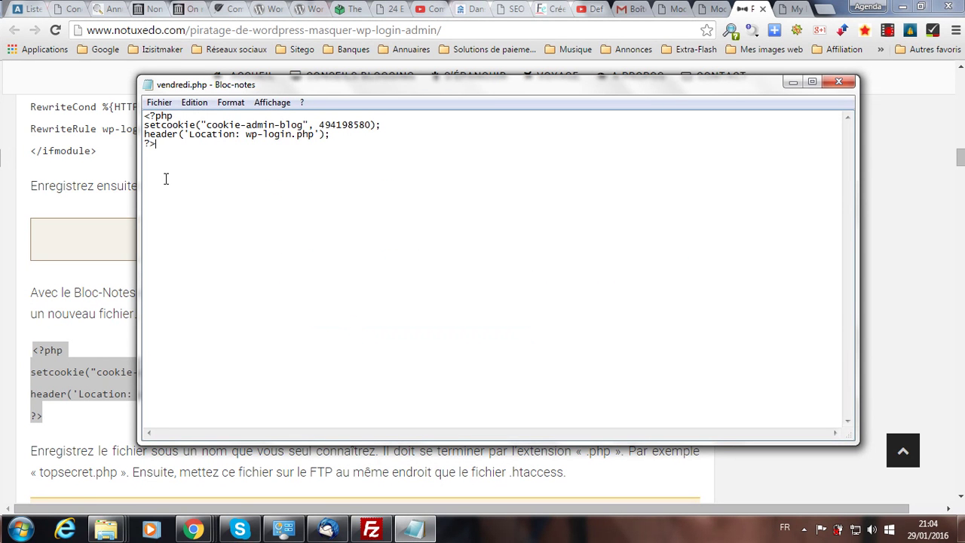
Save and close vendredi.php, and upload the modified file to the server from FileZilla.
{"action": "left_click", "coordinate": [159, 102]}
{"action": "left_click", "coordinate": [188, 149]}
{"action": "left_click", "coordinate": [840, 81]}
{"action": "left_click", "coordinate": [371, 530]}
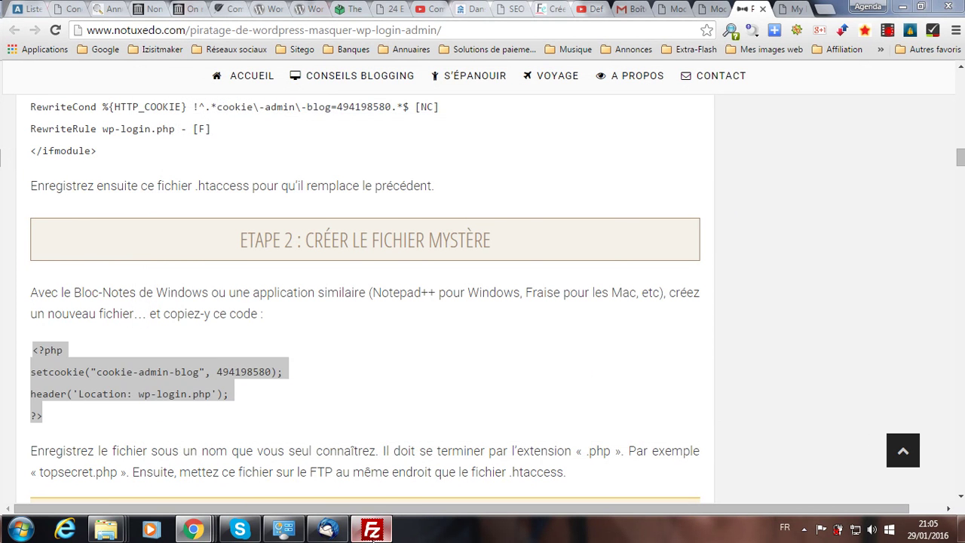
{"action": "left_click", "coordinate": [503, 311]}
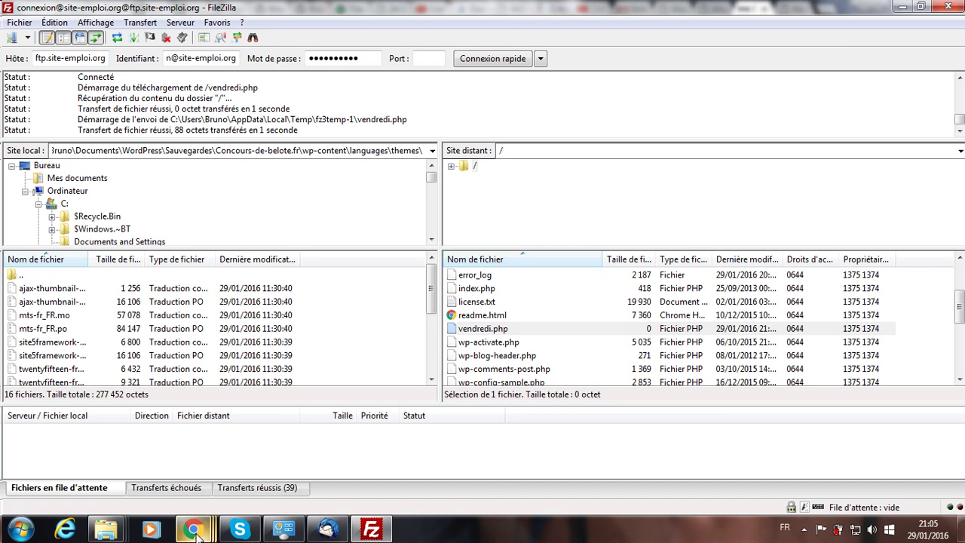
{"action": "mouse_move", "coordinate": [193, 530]}
{"action": "left_click", "coordinate": [215, 449]}
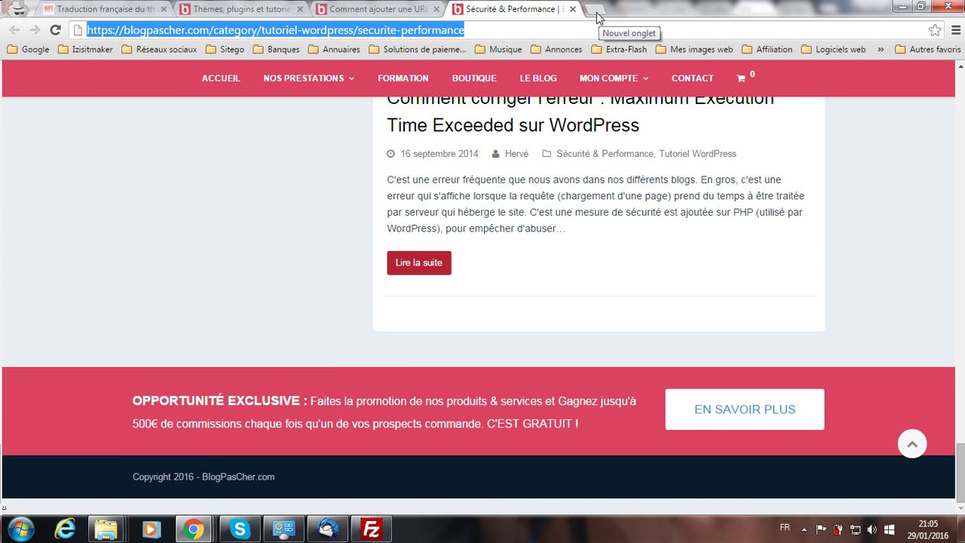
{"action": "mouse_move", "coordinate": [213, 530]}
{"action": "left_click", "coordinate": [129, 450]}
{"action": "left_click", "coordinate": [788, 9]}
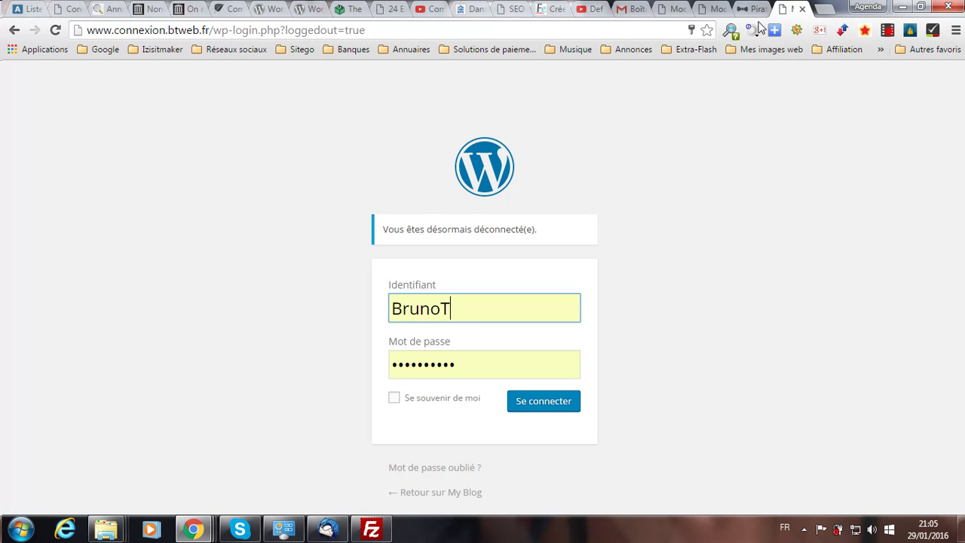
{"action": "left_click_drag", "start_coordinate": [235, 30], "coordinate": [469, 47]}
{"action": "key", "text": "BackSpace"}
{"action": "key", "text": "BackSpace"}
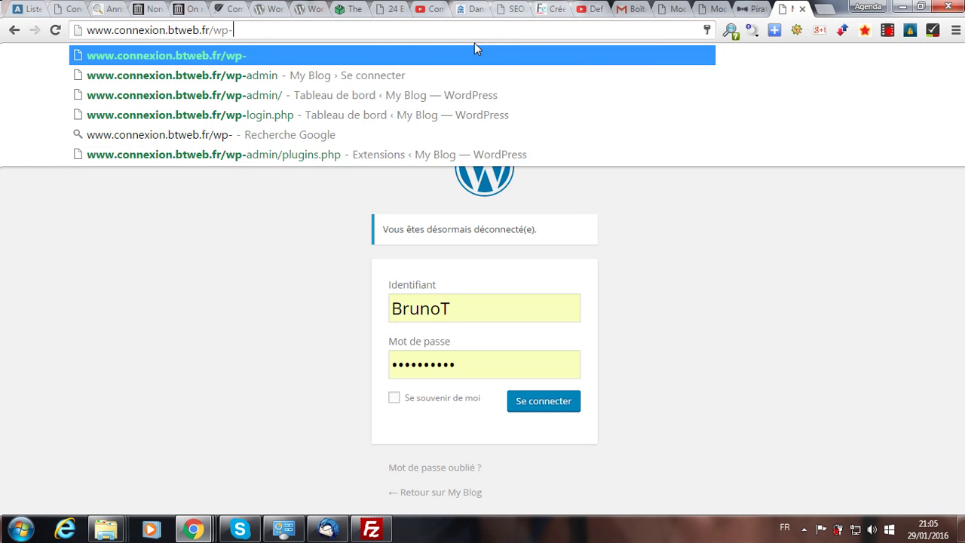
{"action": "left_click", "coordinate": [279, 75]}
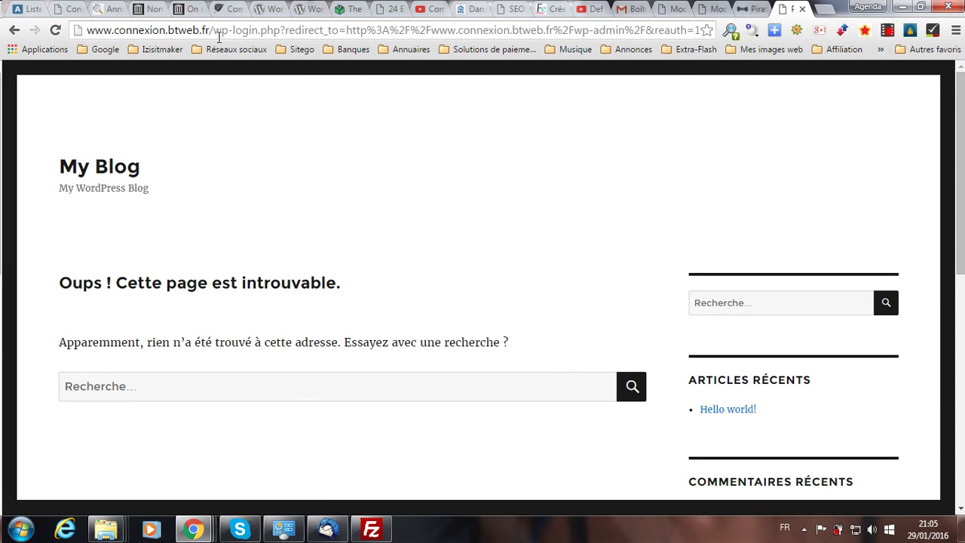
{"action": "left_click_drag", "start_coordinate": [213, 30], "coordinate": [730, 47]}
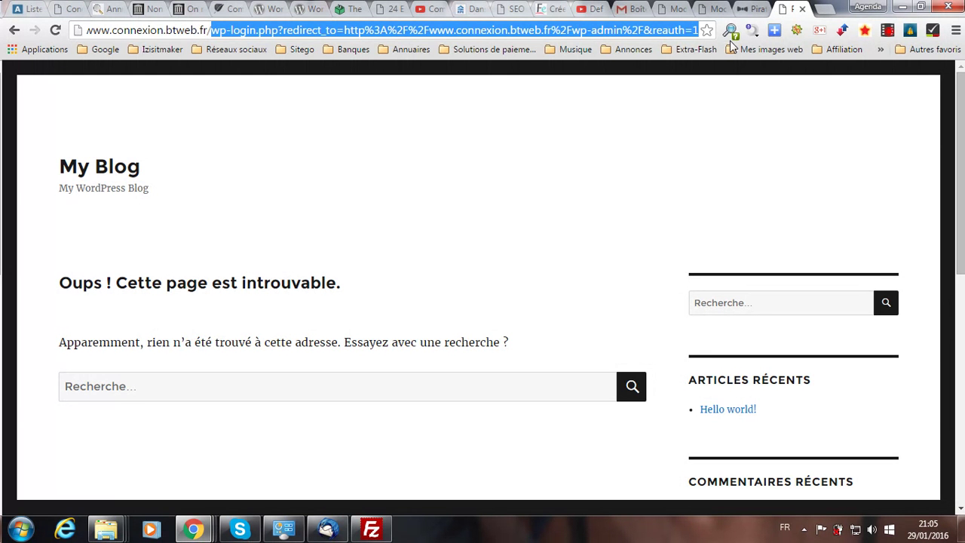
{"action": "type", "text": "vendred"}
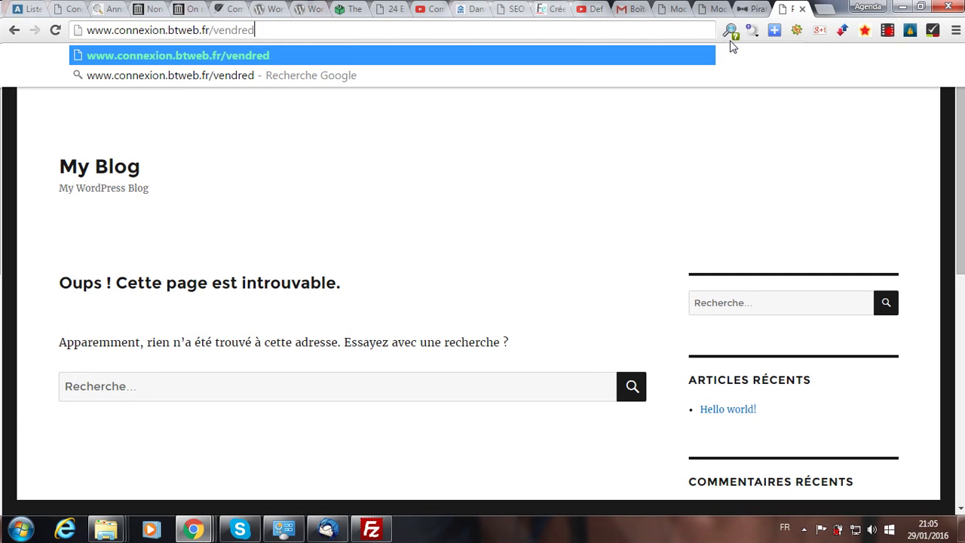
{"action": "type", "text": "i.php"}
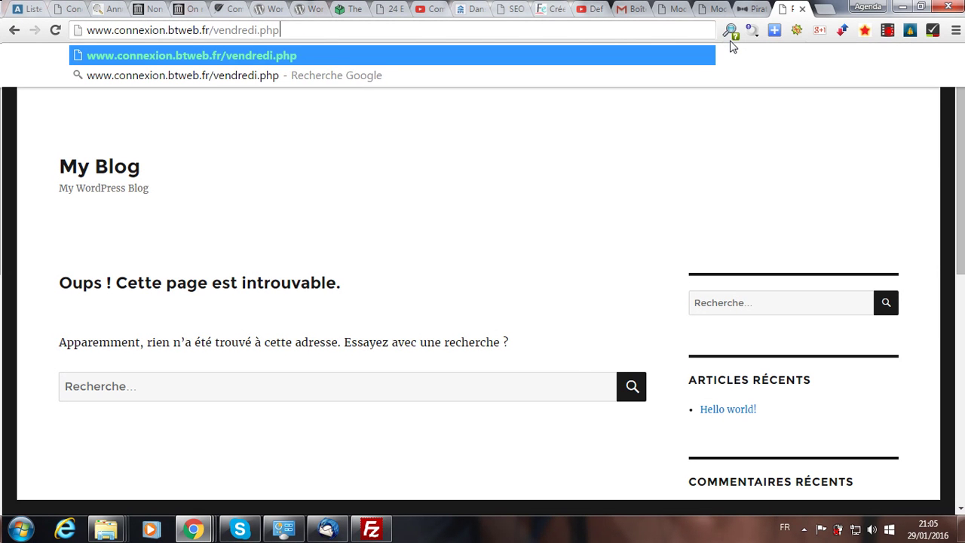
{"action": "key", "text": "Return"}
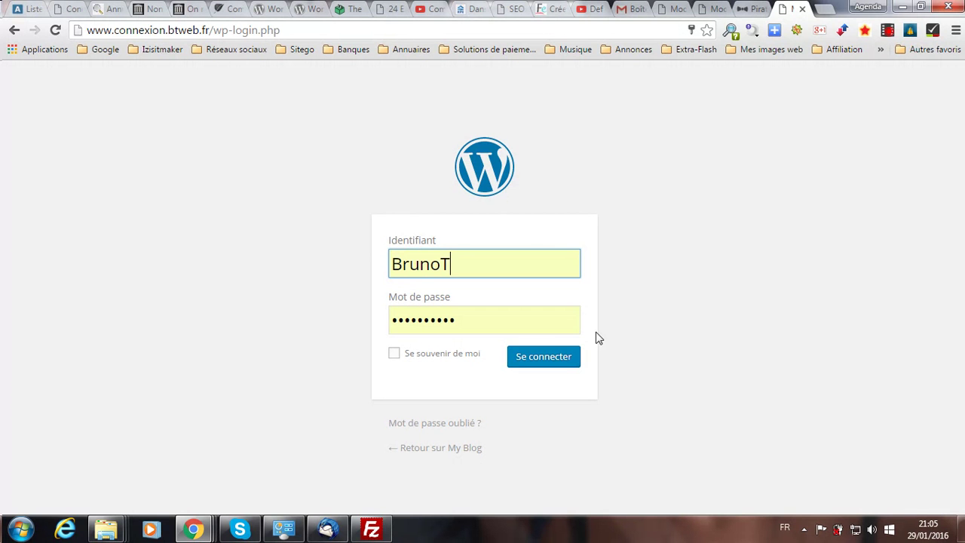
Log in to WordPress with the prefilled account details and log out from the dashboard.
{"action": "left_click", "coordinate": [560, 358]}
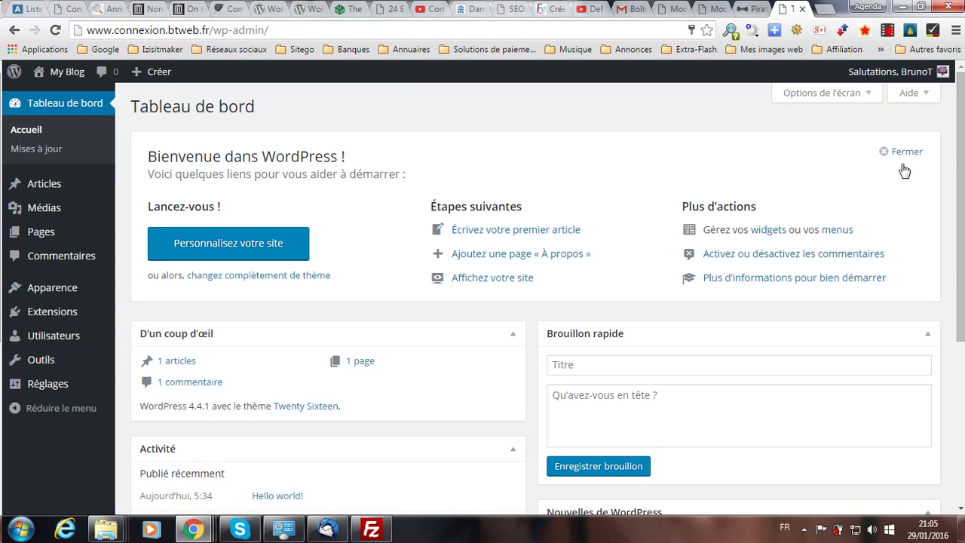
{"action": "mouse_move", "coordinate": [878, 81]}
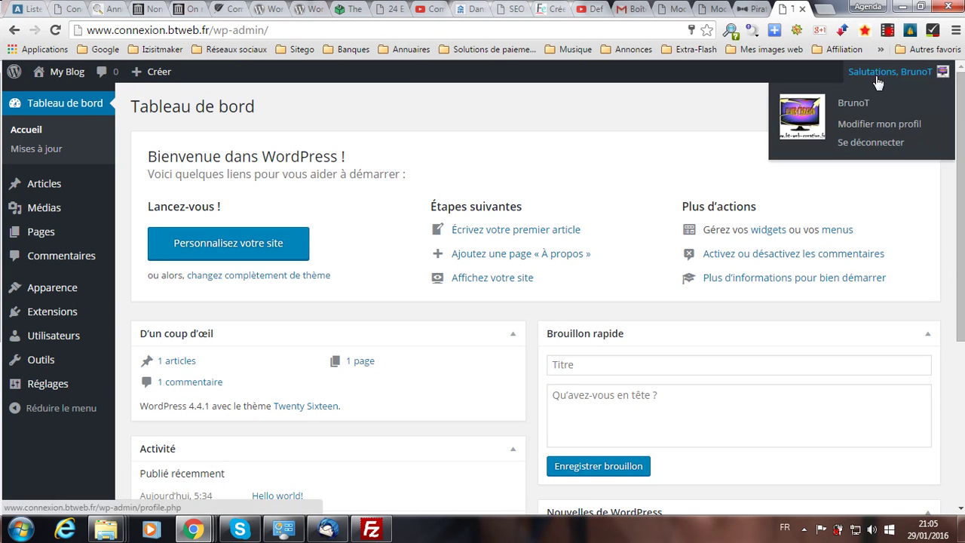
{"action": "left_click", "coordinate": [867, 143]}
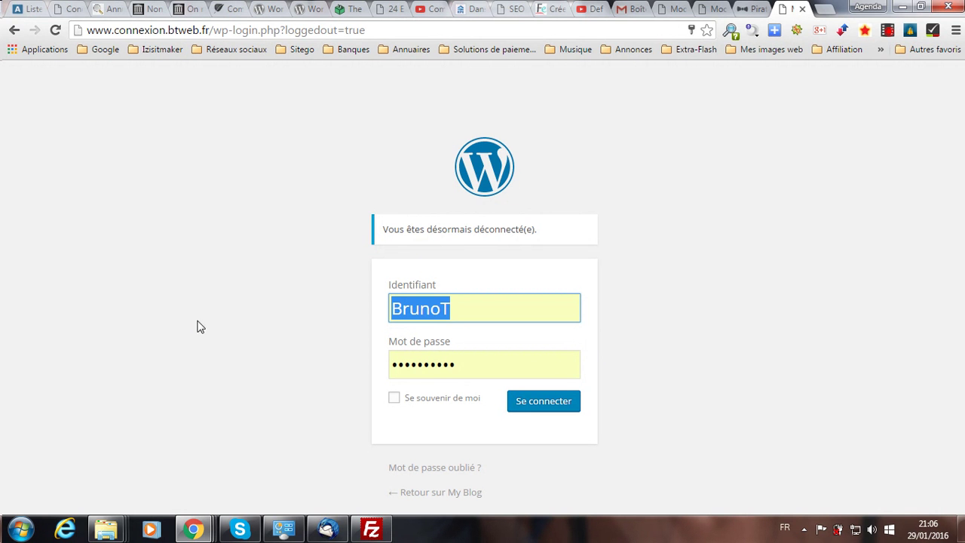
Switch to FileZilla and delete vendredi.php from the root folder of the remote site.
{"action": "left_click", "coordinate": [381, 534]}
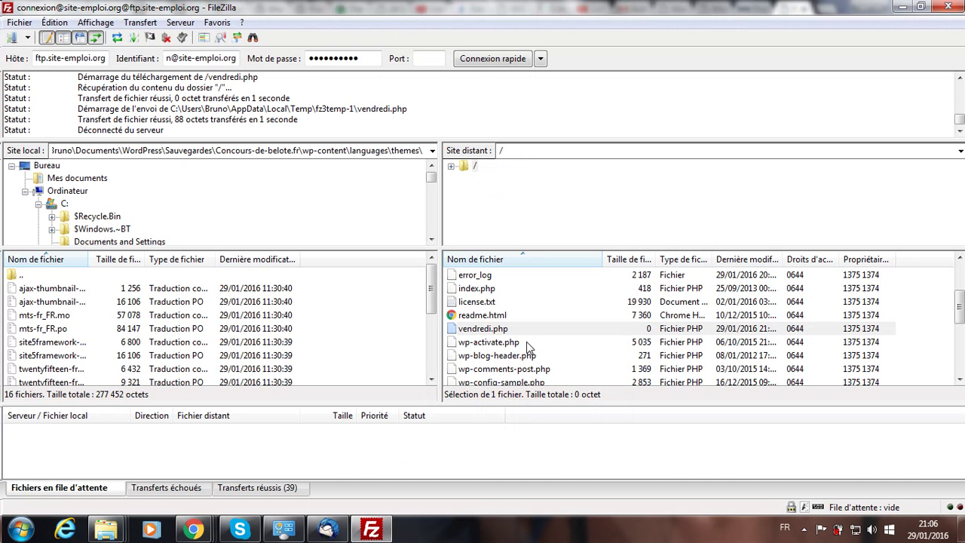
{"action": "right_click", "coordinate": [498, 332]}
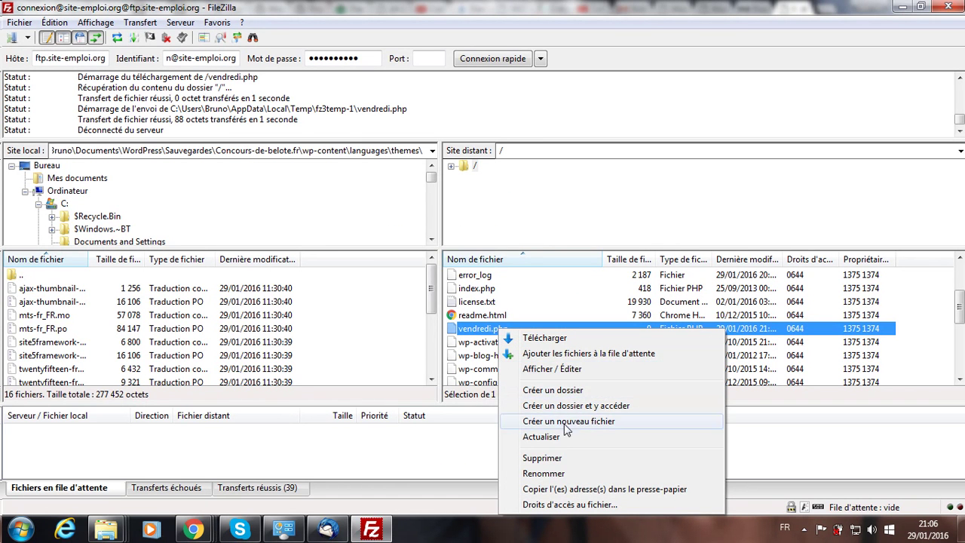
{"action": "left_click", "coordinate": [542, 458]}
{"action": "left_click", "coordinate": [519, 313]}
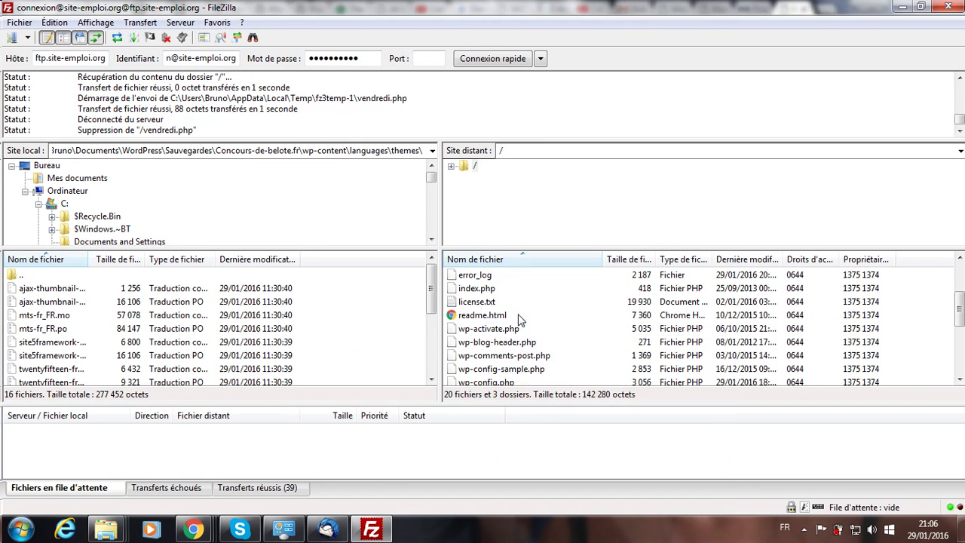
Open the remote .htaccess for editing and delete the whole block from "# BEGIN Securite" to "# END Securité".
{"action": "scroll", "coordinate": [502, 331], "scroll_direction": "up", "scroll_amount": 2}
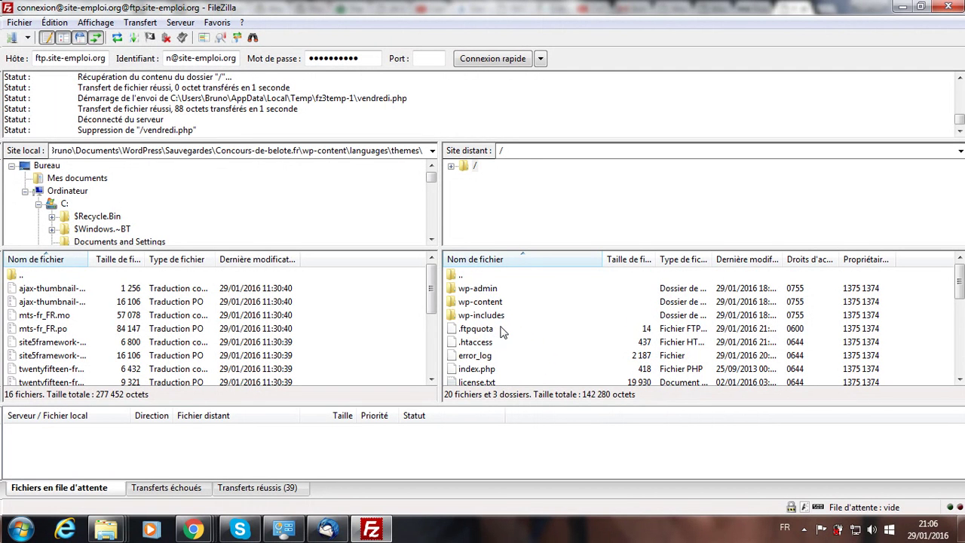
{"action": "left_click", "coordinate": [476, 344]}
{"action": "right_click", "coordinate": [477, 344]}
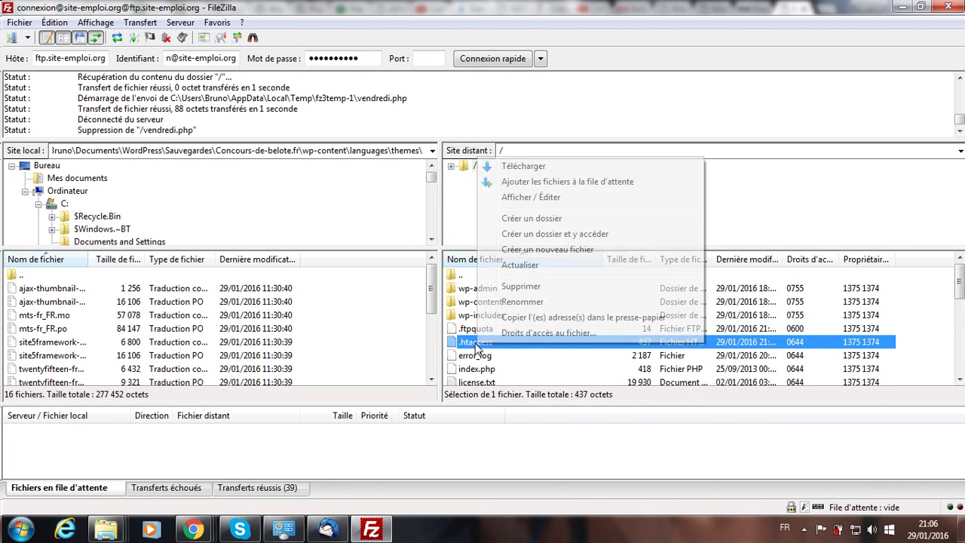
{"action": "left_click", "coordinate": [531, 197]}
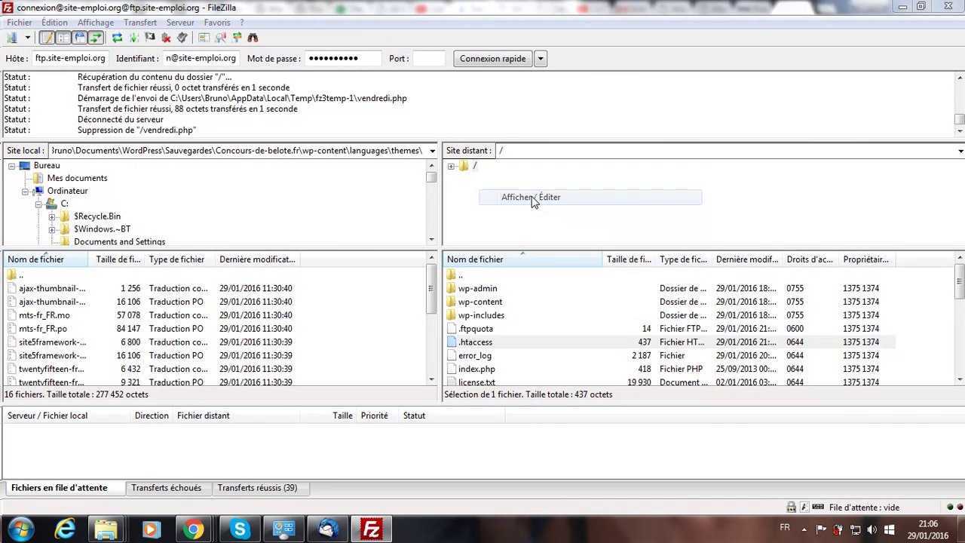
{"action": "left_click", "coordinate": [722, 371]}
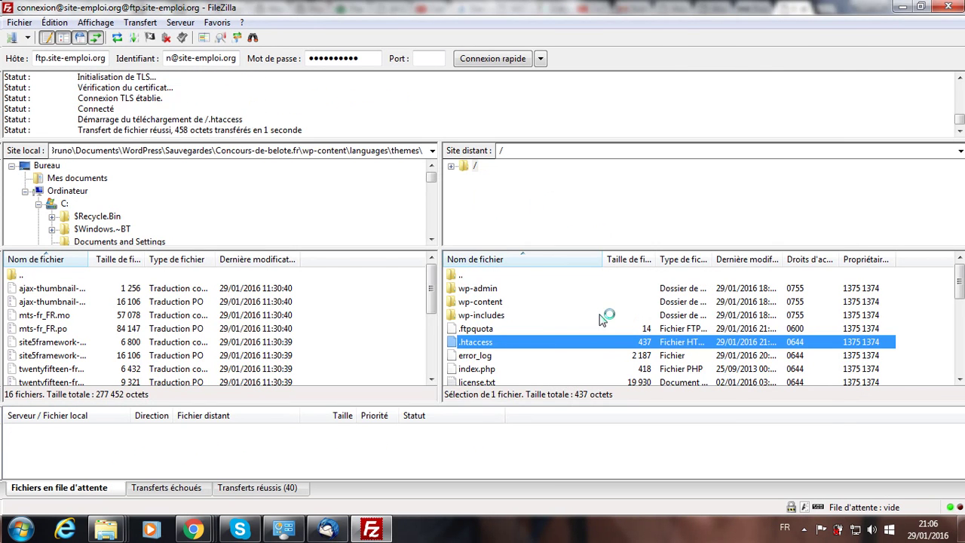
{"action": "left_click_drag", "start_coordinate": [245, 321], "coordinate": [148, 236]}
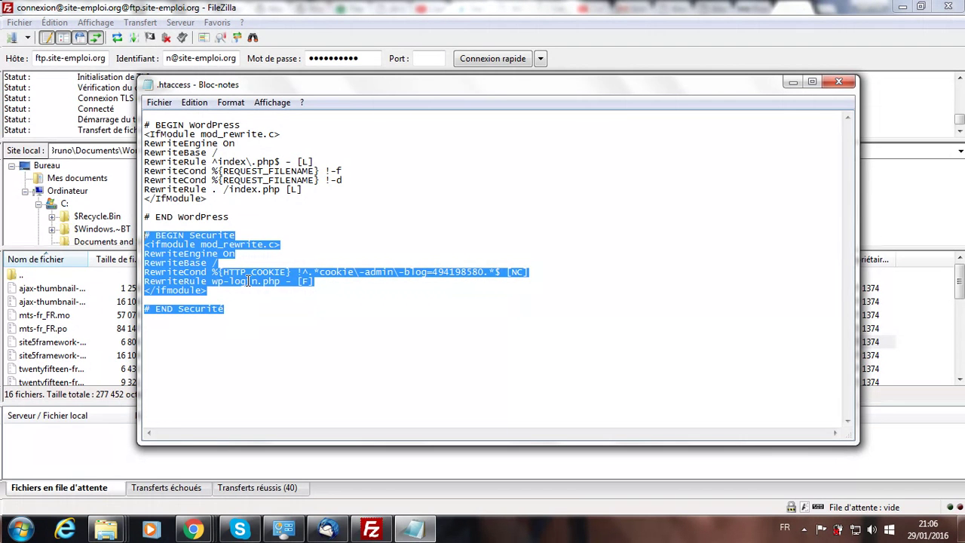
{"action": "key", "text": "Delete"}
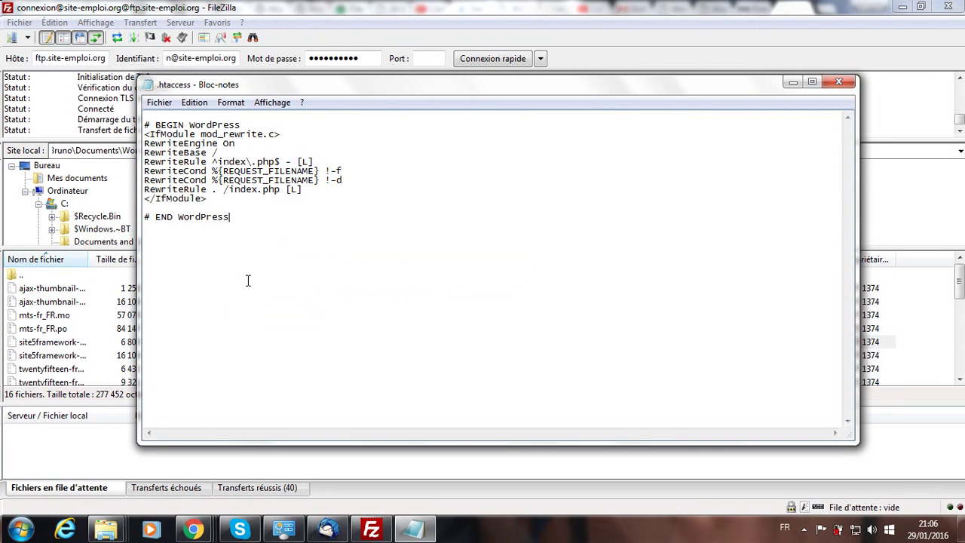
Save and close the cleaned .htaccess, and send it back to the server.
{"action": "left_click", "coordinate": [159, 101]}
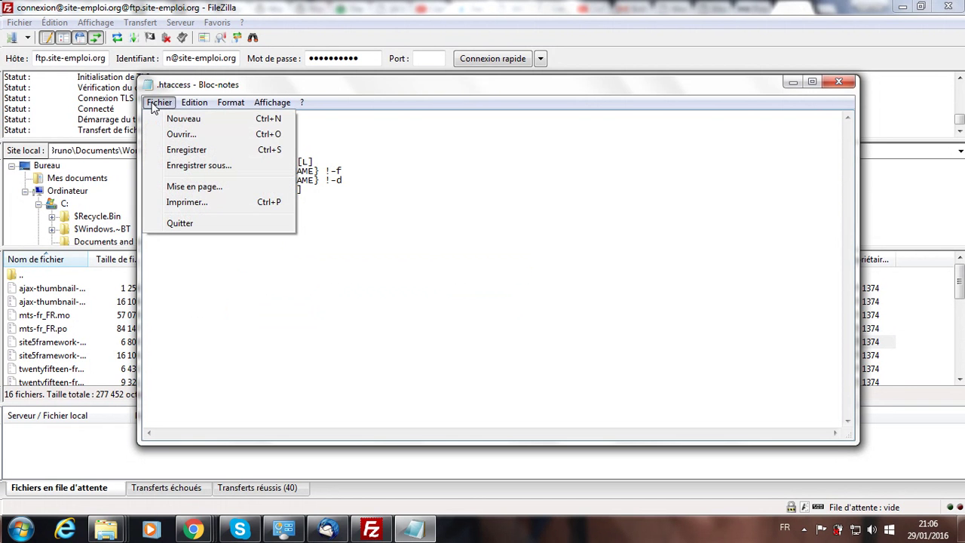
{"action": "left_click", "coordinate": [189, 147]}
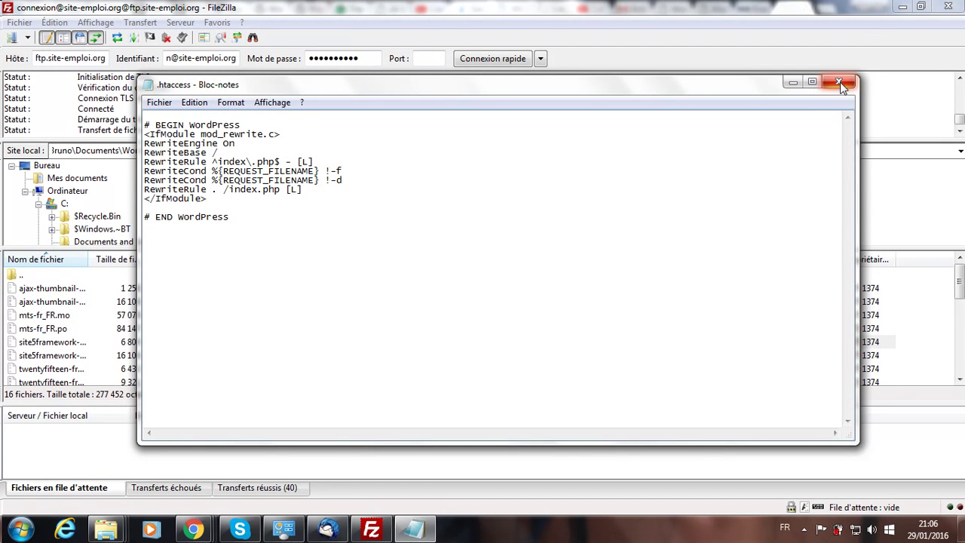
{"action": "left_click", "coordinate": [838, 82]}
{"action": "left_click", "coordinate": [502, 312]}
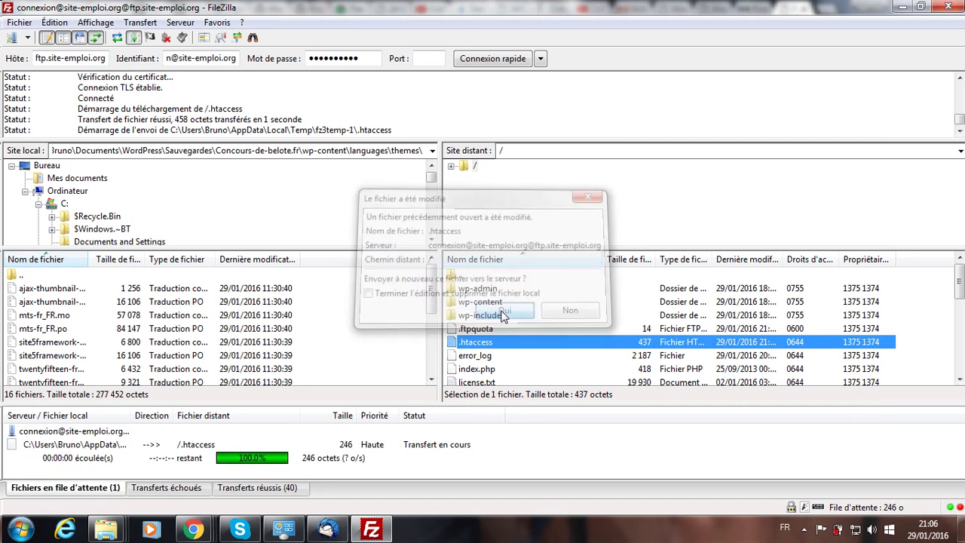
{"action": "left_click", "coordinate": [372, 531]}
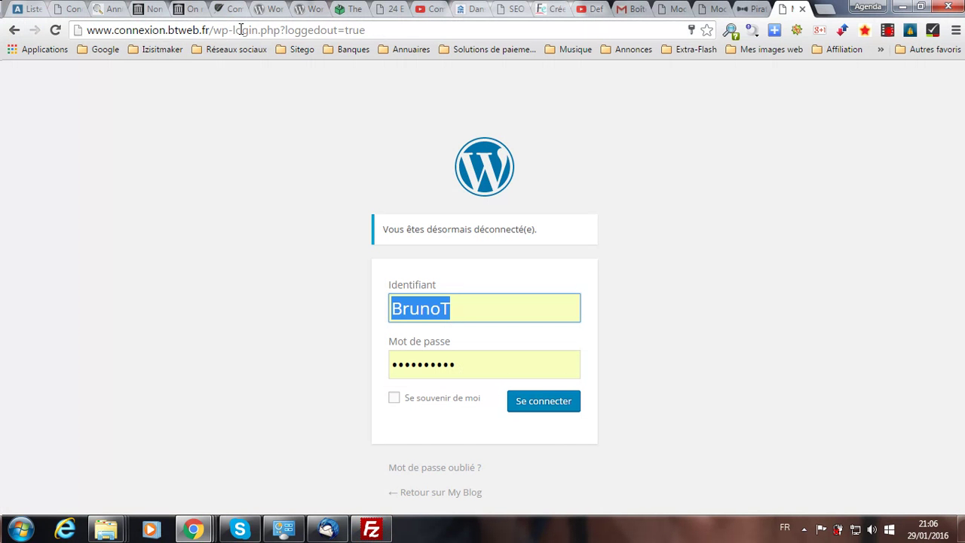
{"action": "left_click_drag", "start_coordinate": [215, 30], "coordinate": [386, 37]}
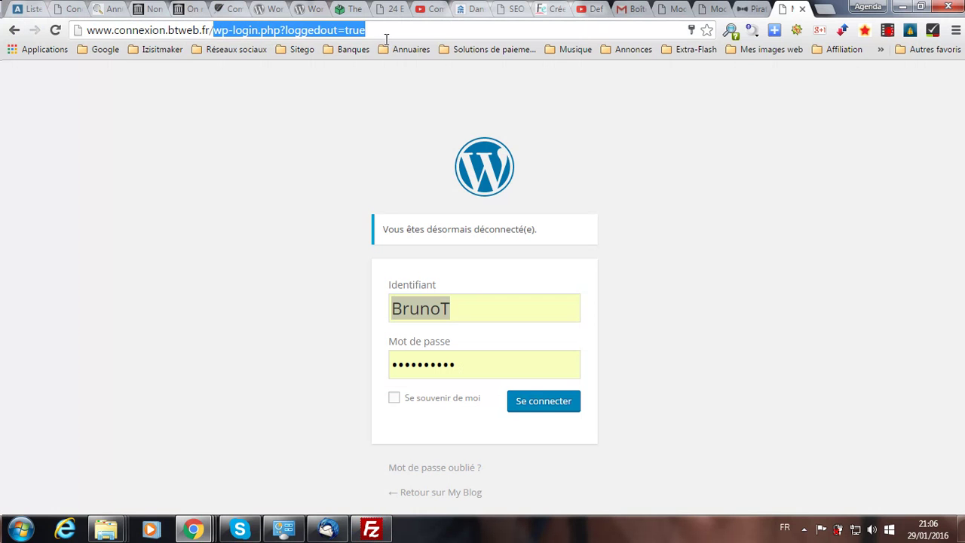
{"action": "type", "text": "vendre"}
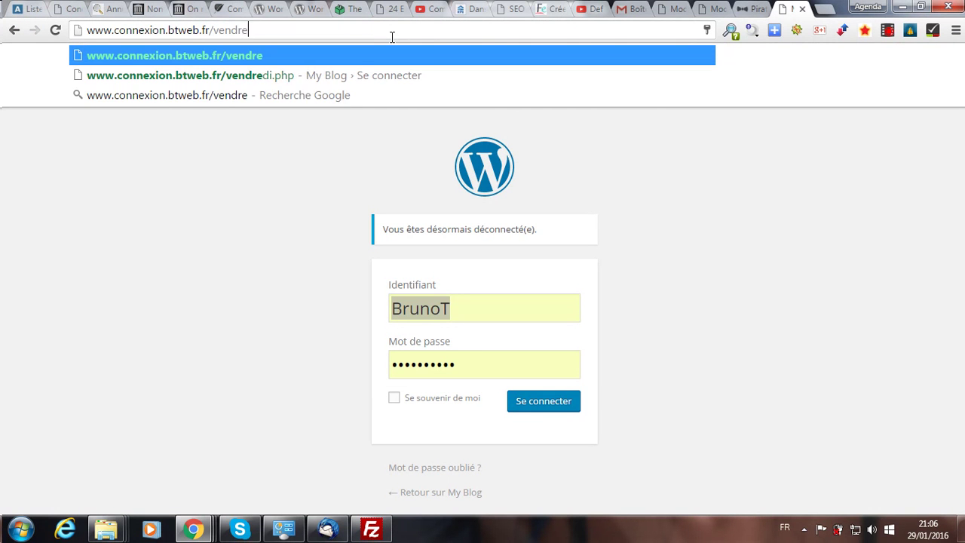
{"action": "type", "text": "di;"}
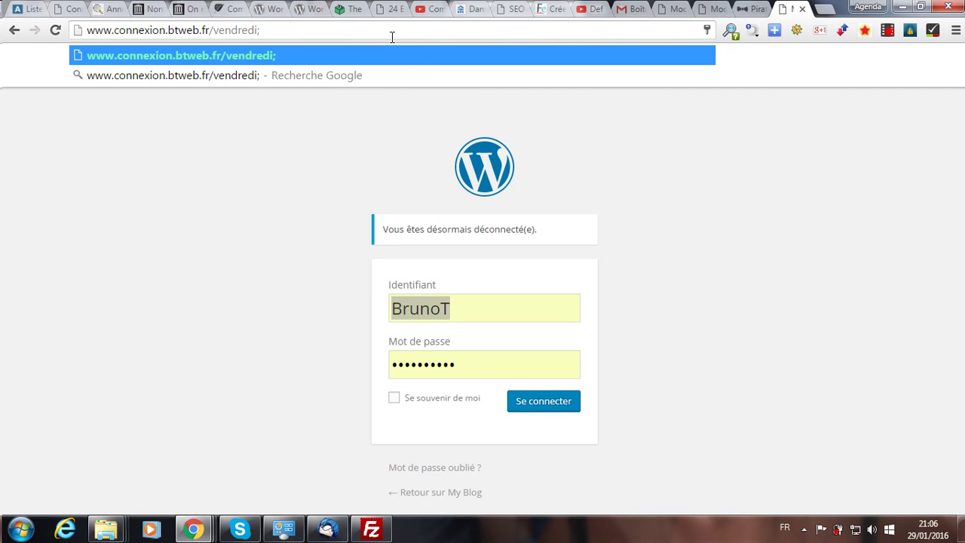
{"action": "key", "text": "BackSpace"}
{"action": "type", "text": "."}
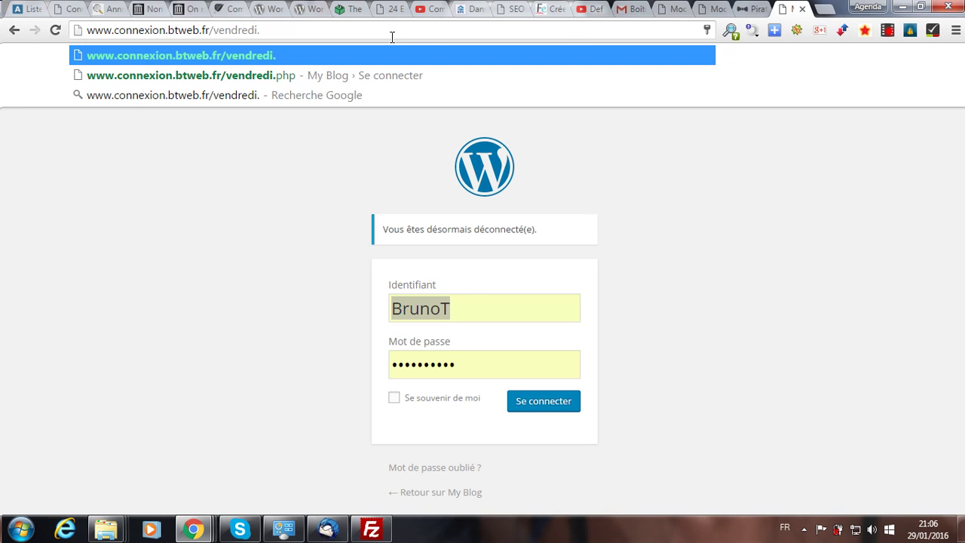
{"action": "type", "text": "php"}
{"action": "key", "text": "Return"}
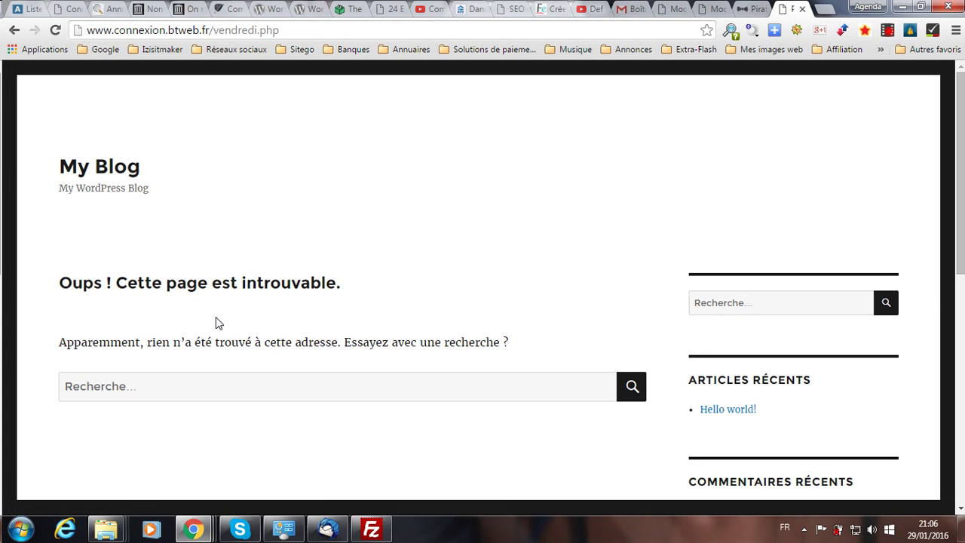
{"action": "left_click_drag", "start_coordinate": [217, 31], "coordinate": [397, 33]}
{"action": "key", "text": "BackSpace"}
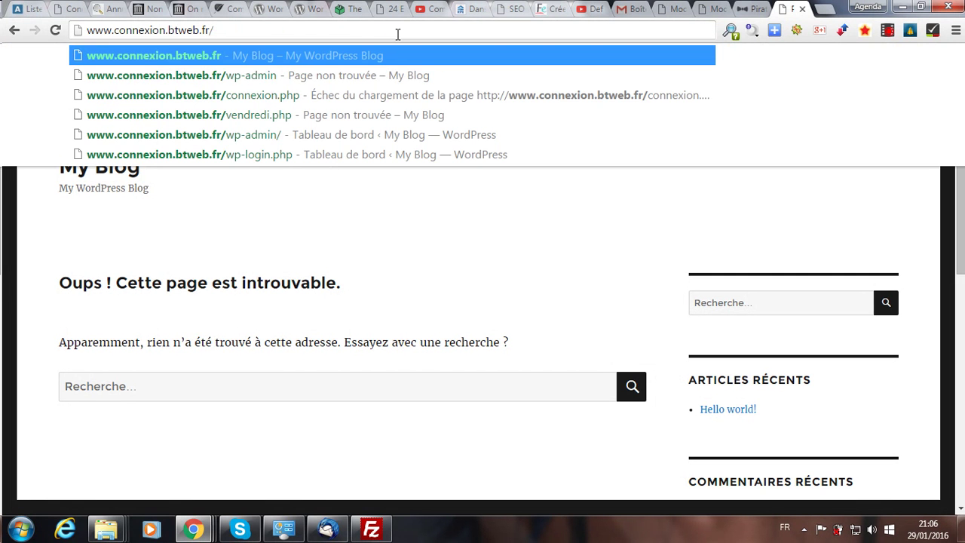
{"action": "left_click", "coordinate": [296, 75]}
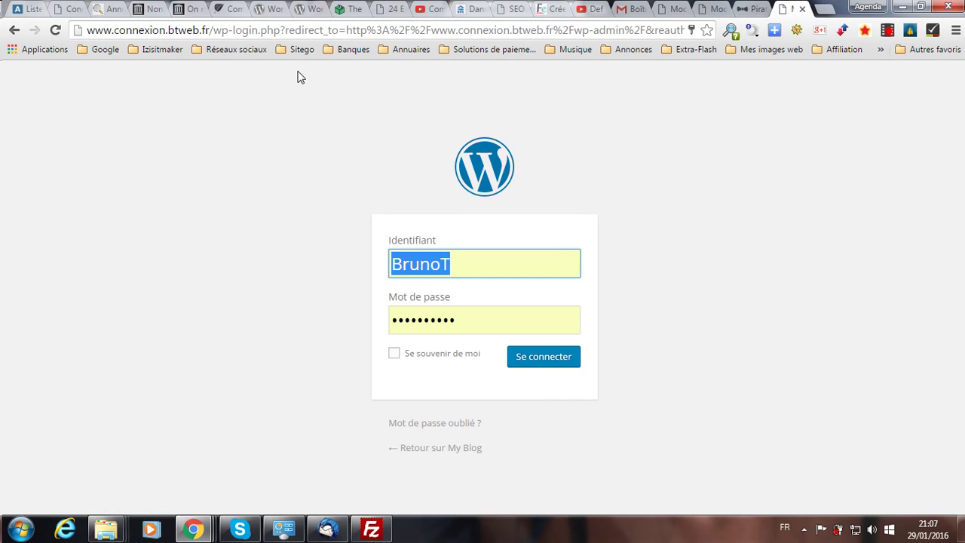
{"action": "left_click", "coordinate": [547, 359]}
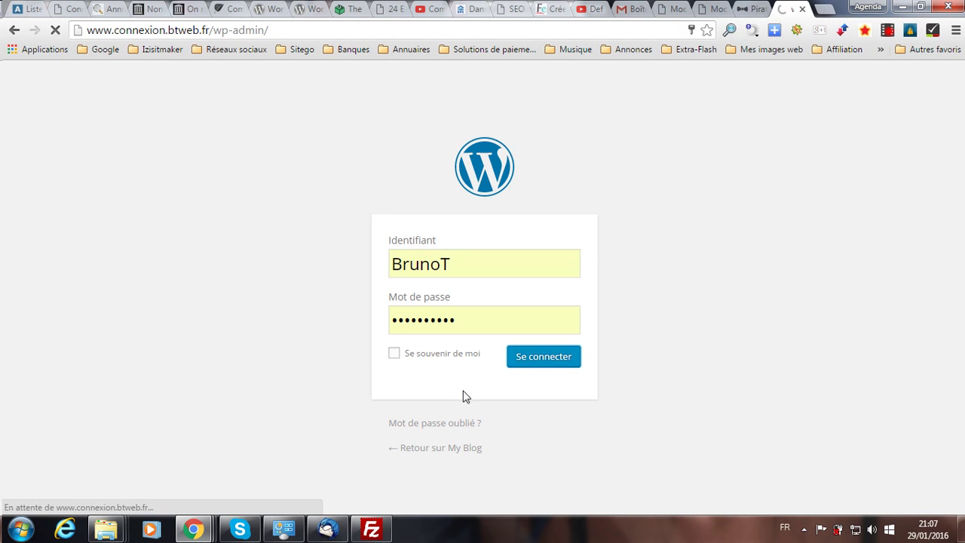